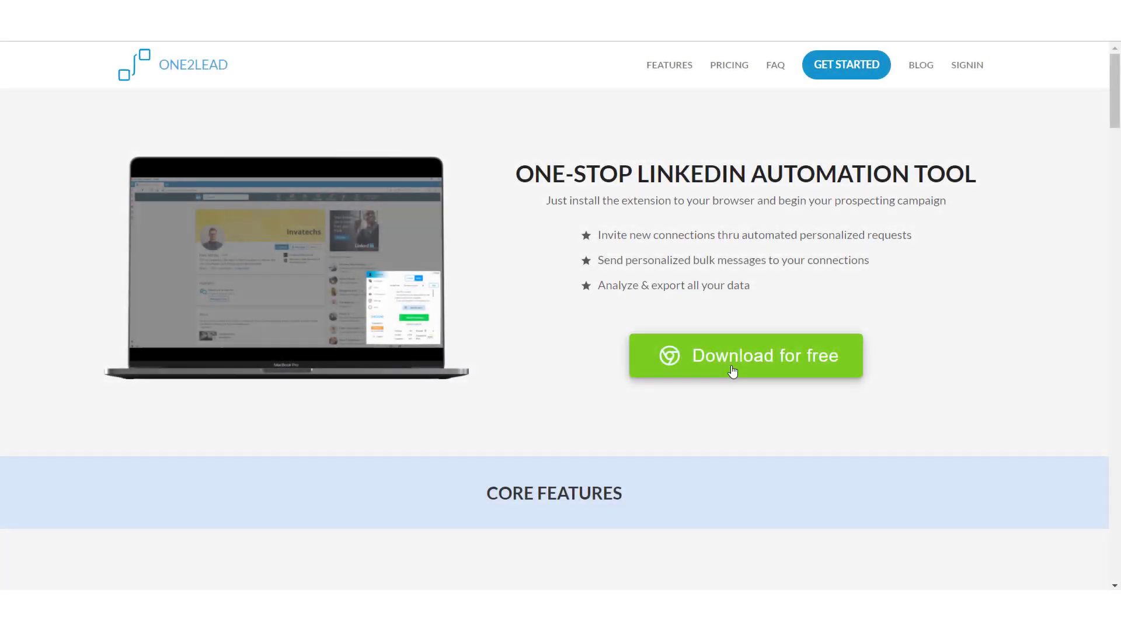
Step: Install the One2Lead - Automation Tool extension from the Chrome Web Store
click(733, 371)
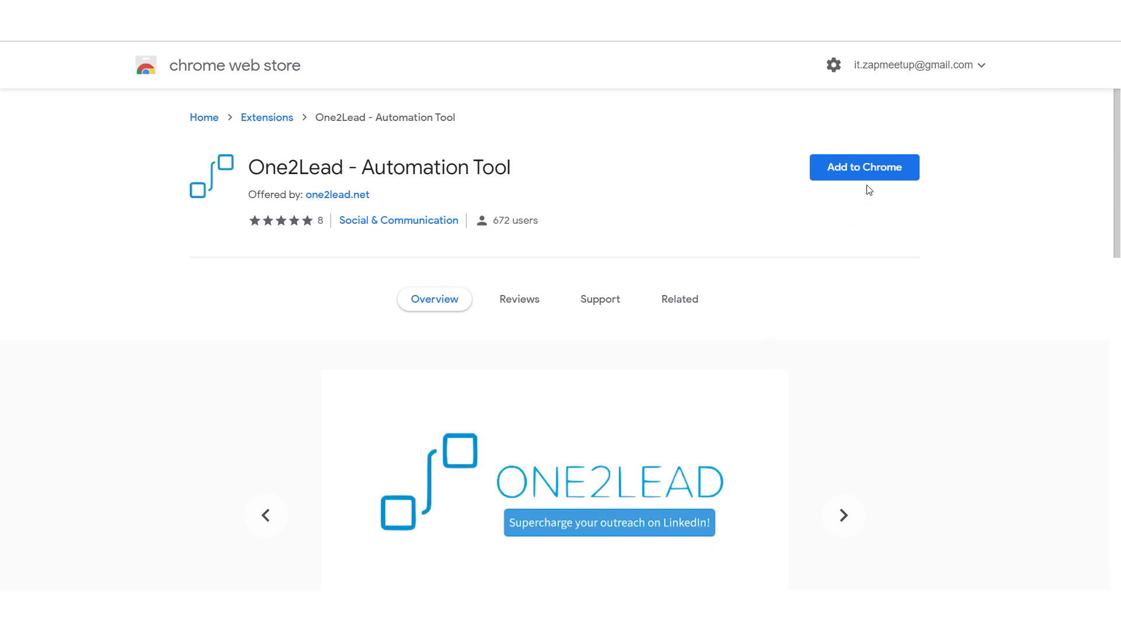
click(873, 171)
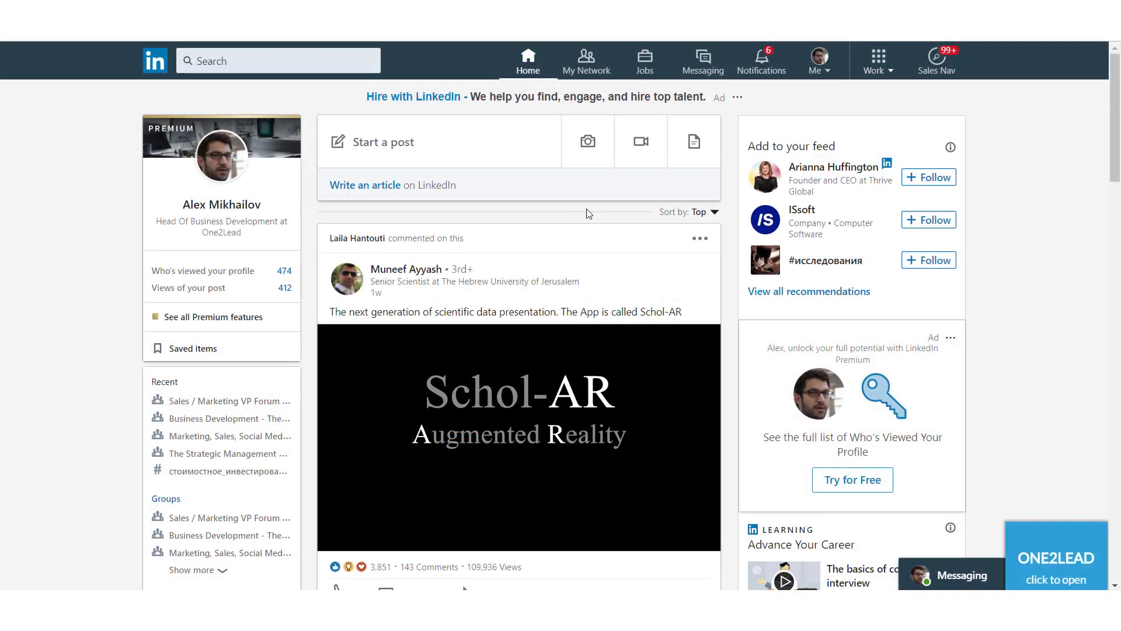
scroll(645, 238, down, 10)
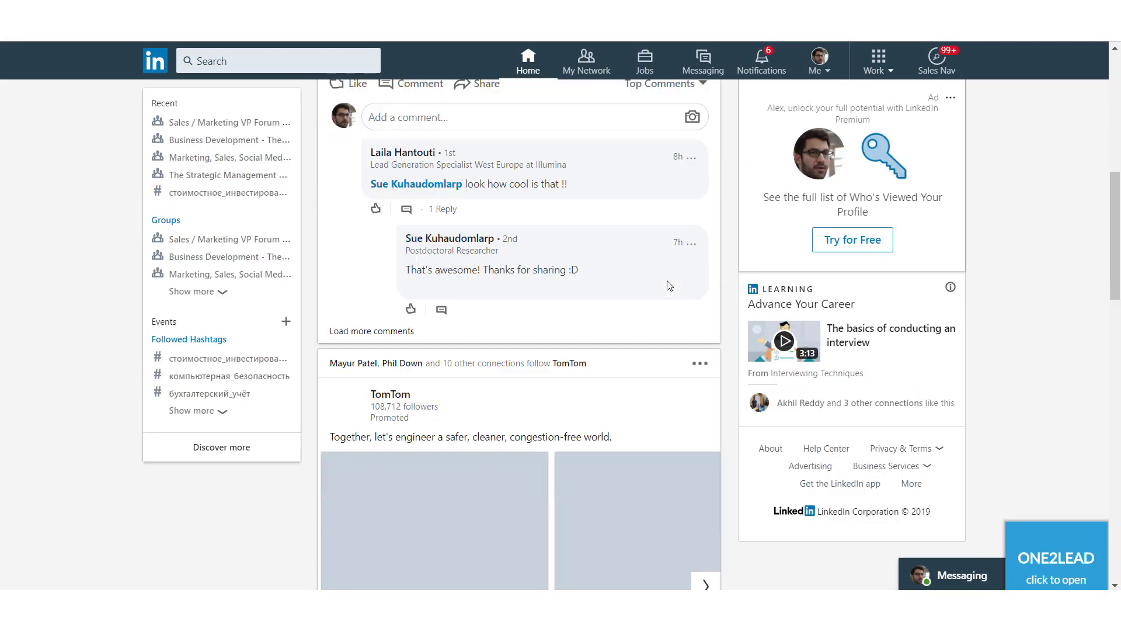
Step: Log in to One2Lead and create a campaign named 'Sales_invite_campaign'
click(1052, 578)
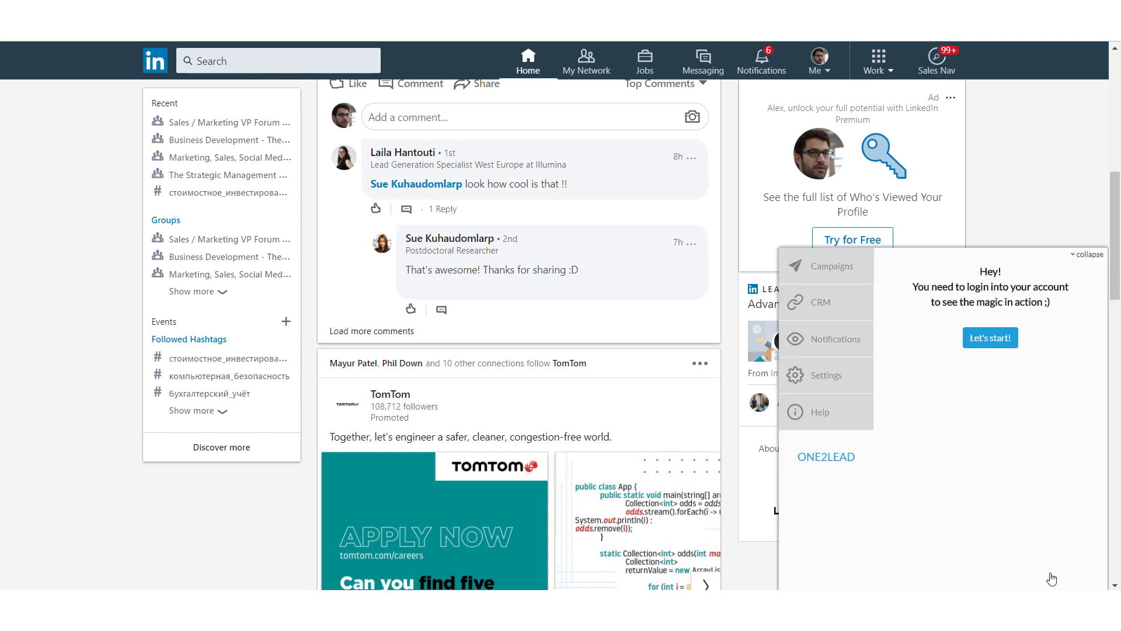
click(995, 339)
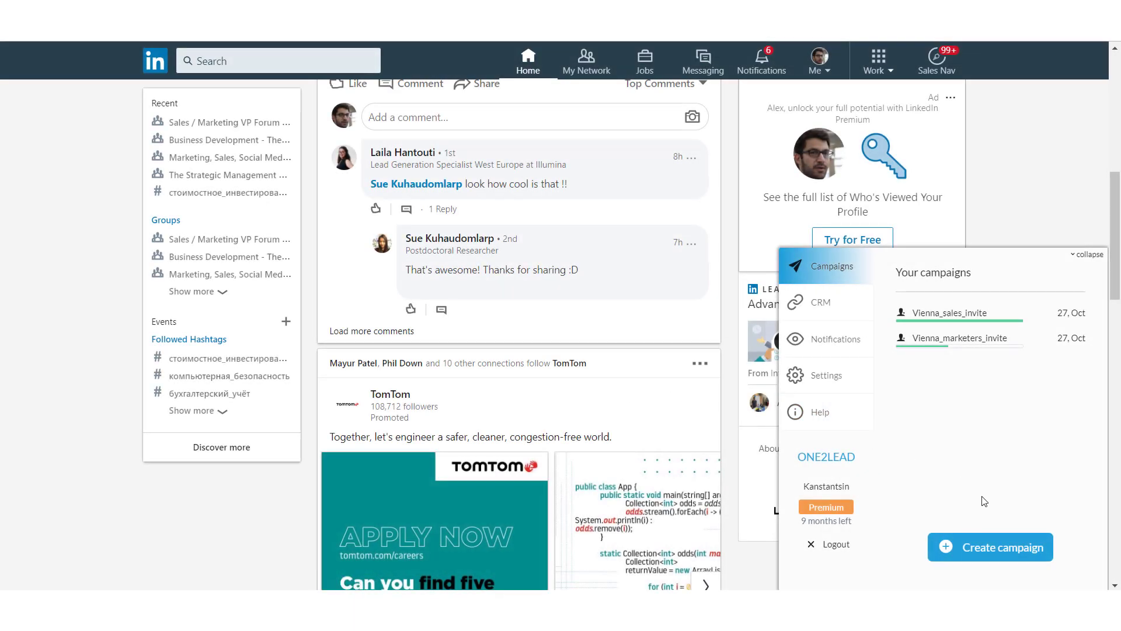
click(969, 547)
click(969, 548)
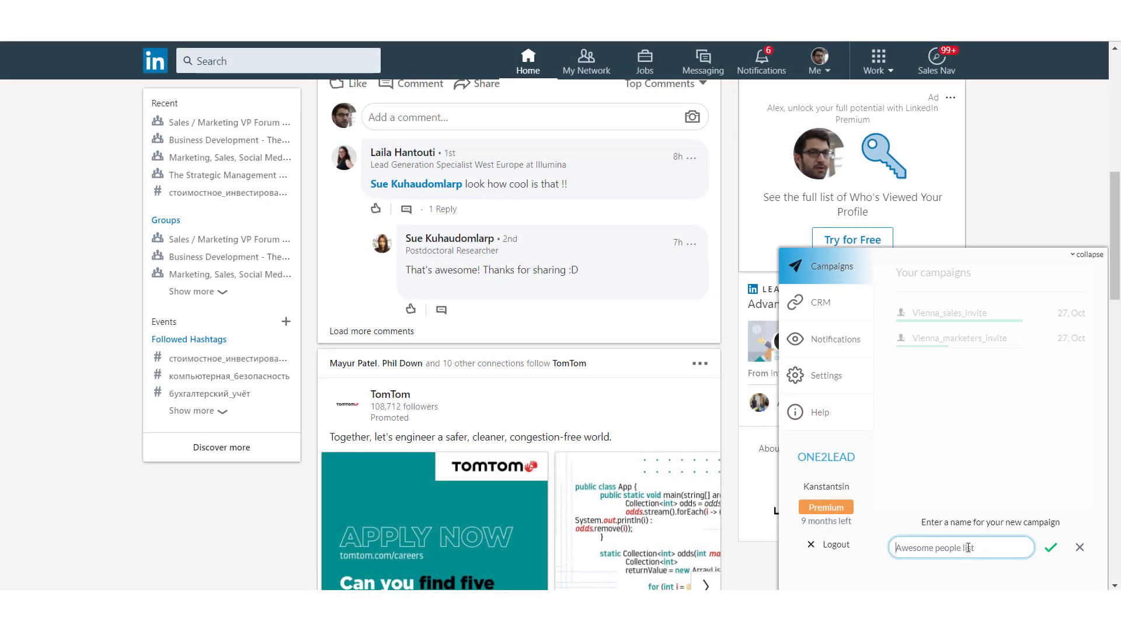
text(Sales_invite_campaign)
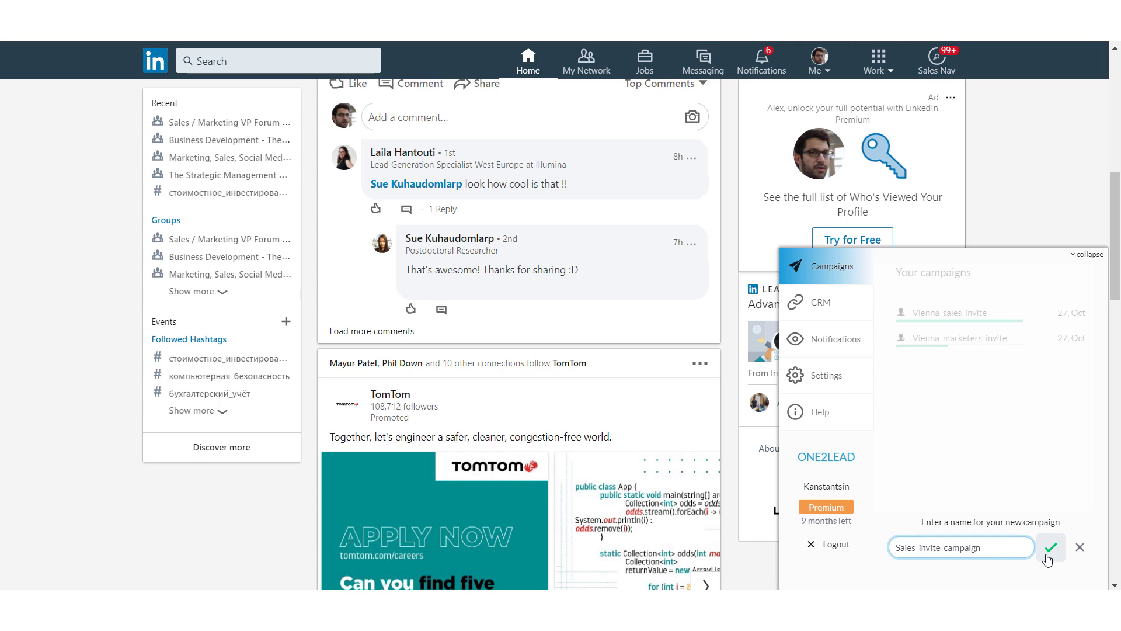
click(1048, 556)
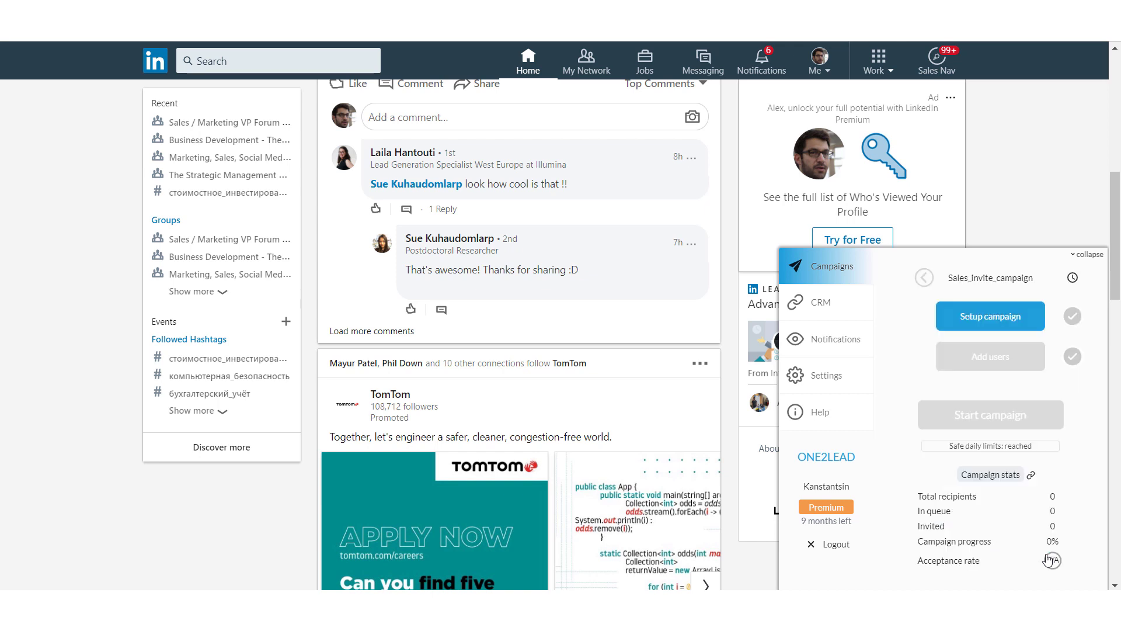
Step: Make Sales_invite_campaign send invites to 2nd and 3rd connections with the pasted invitation message
click(1011, 323)
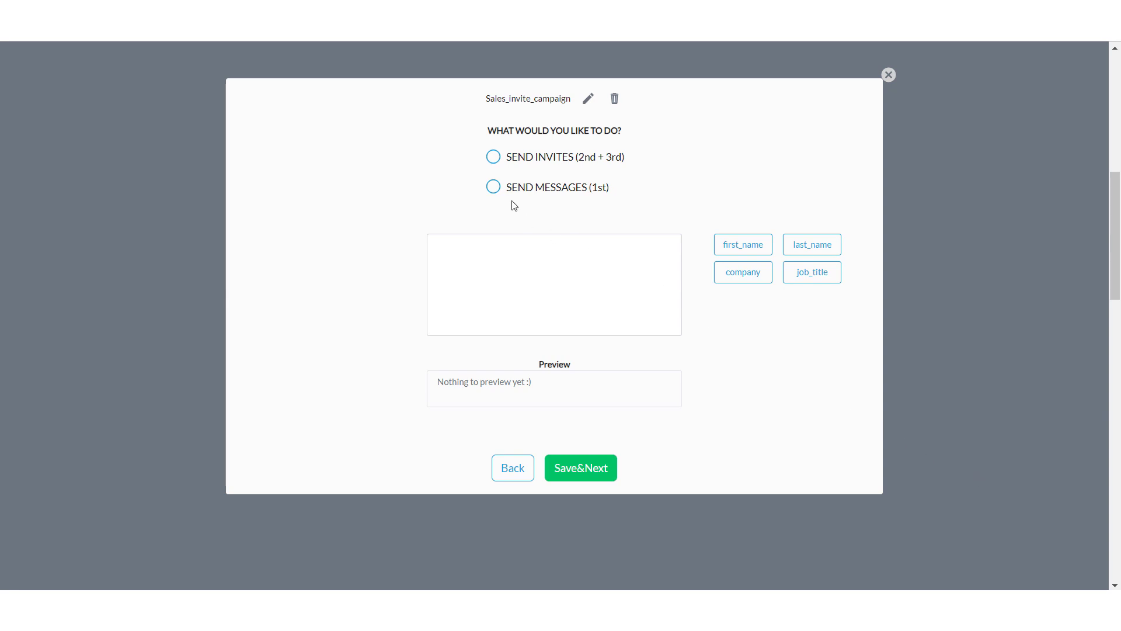
click(494, 156)
click(540, 279)
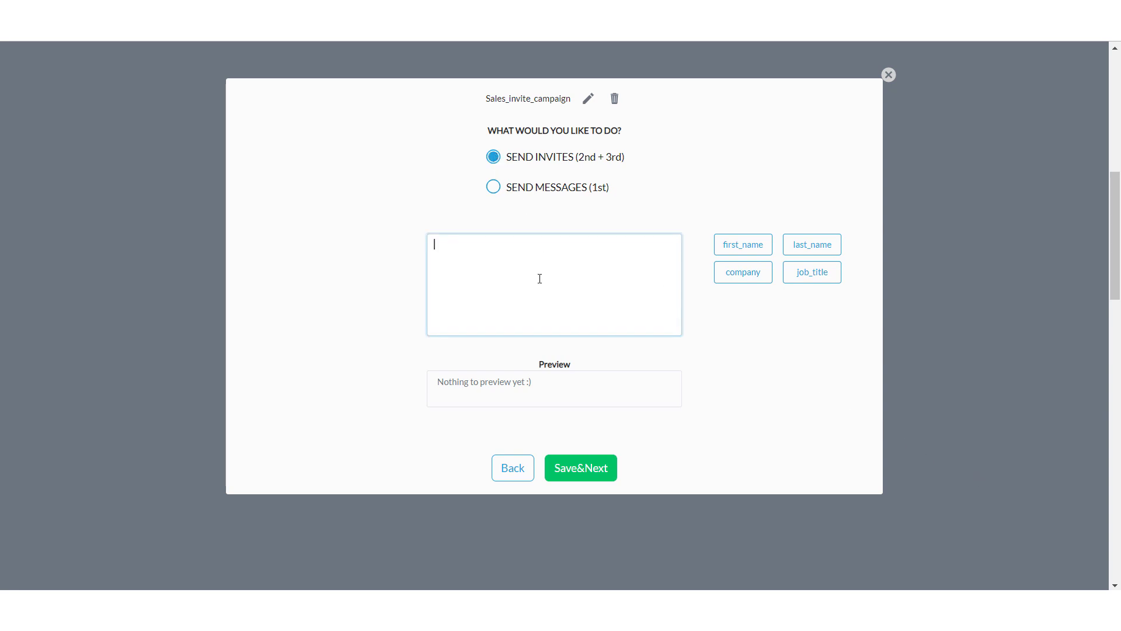
text(Hi John! After having a detailed glance at your profile I see you are familiar with automation tools and growth hacking ;-)  Passionate about growth, sales & automation I'm always curious to understand the way peers are doing things. Let's connect  Alex)
scroll(540, 279, up, 5)
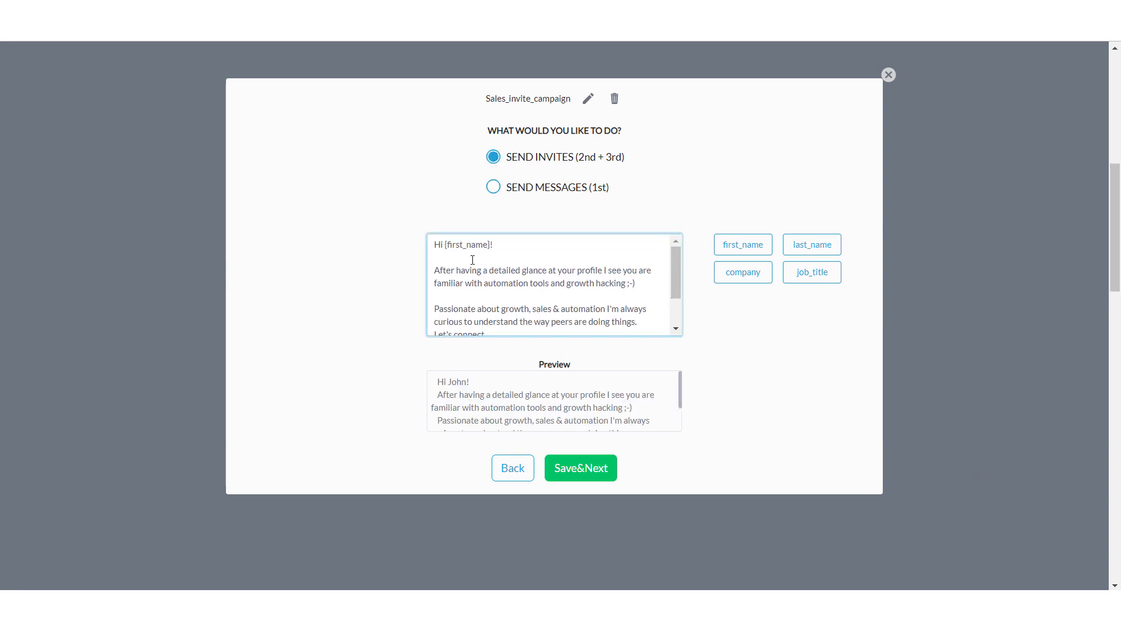
click(456, 381)
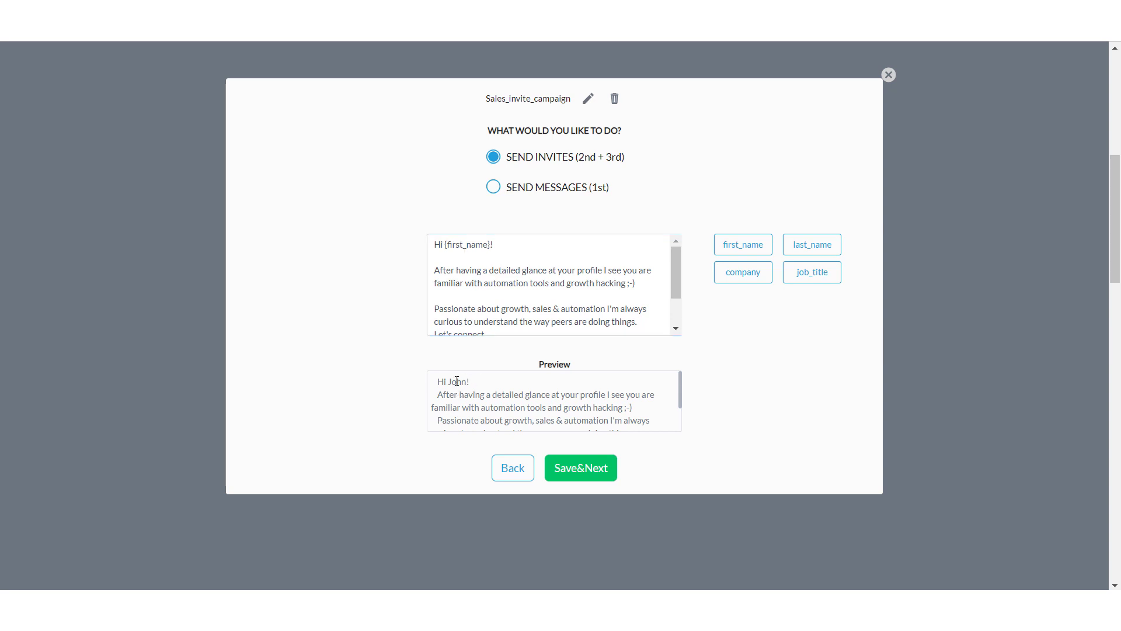
click(582, 468)
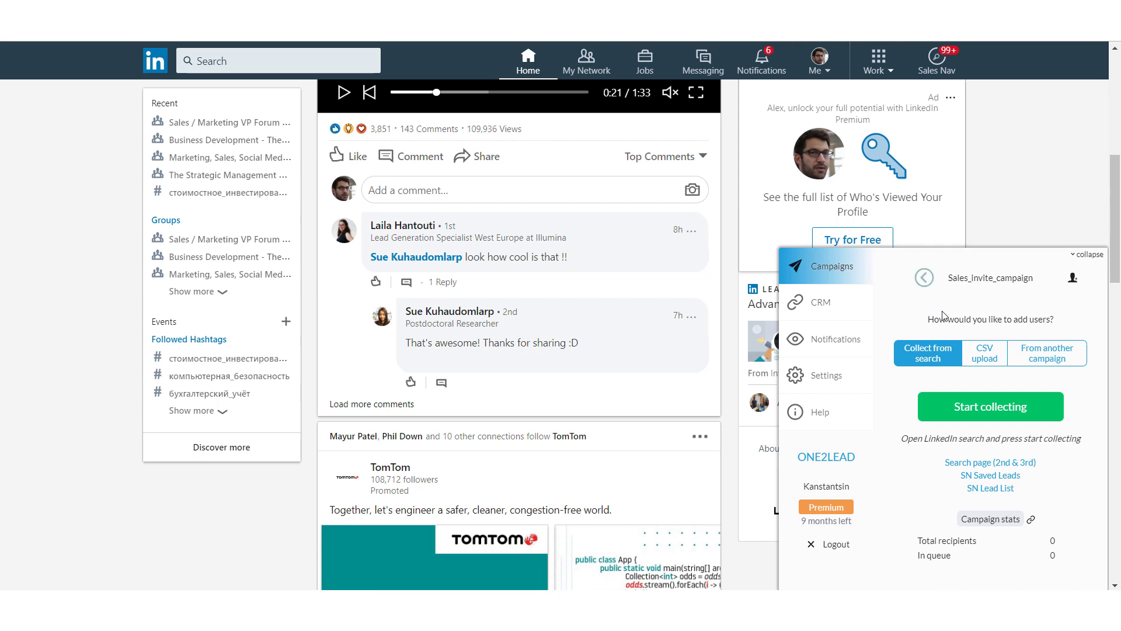
click(985, 353)
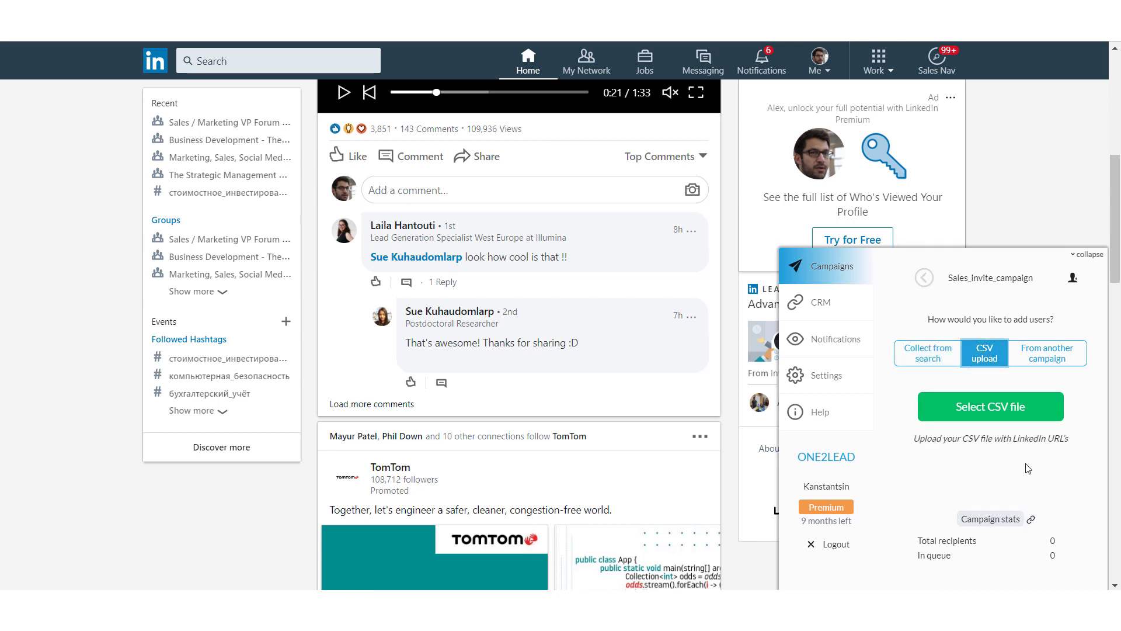
click(1056, 363)
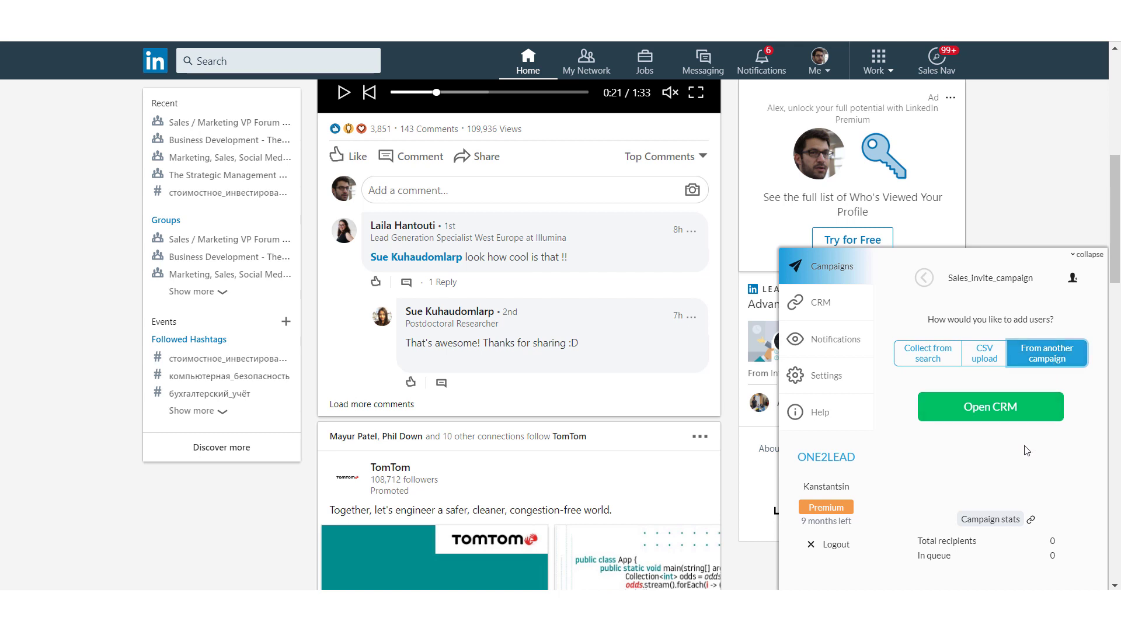
click(924, 279)
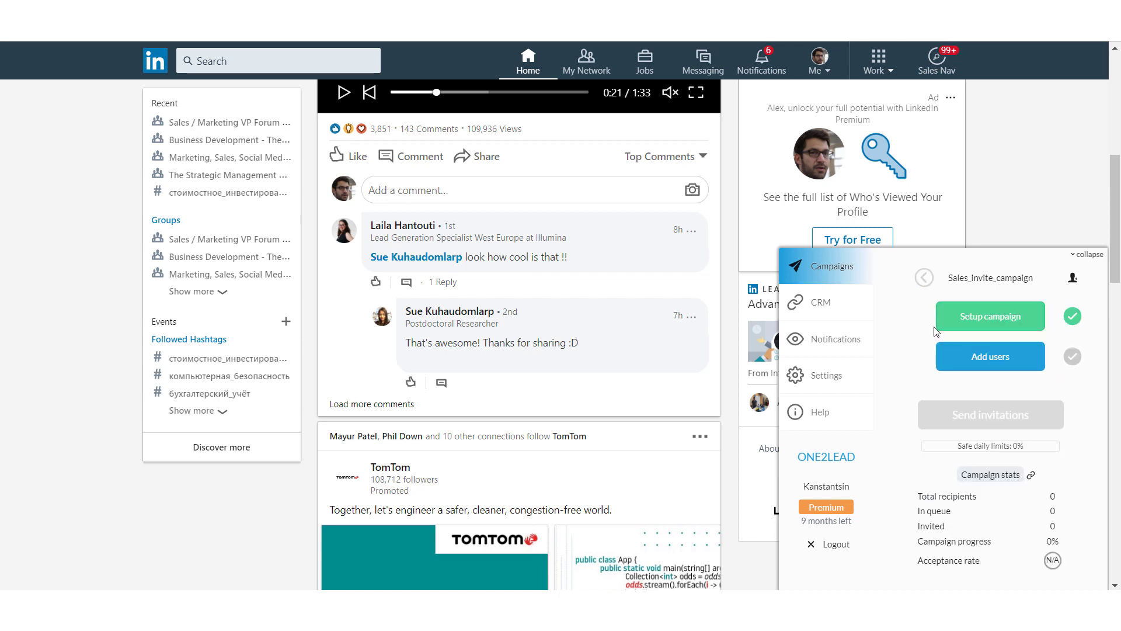
click(1000, 362)
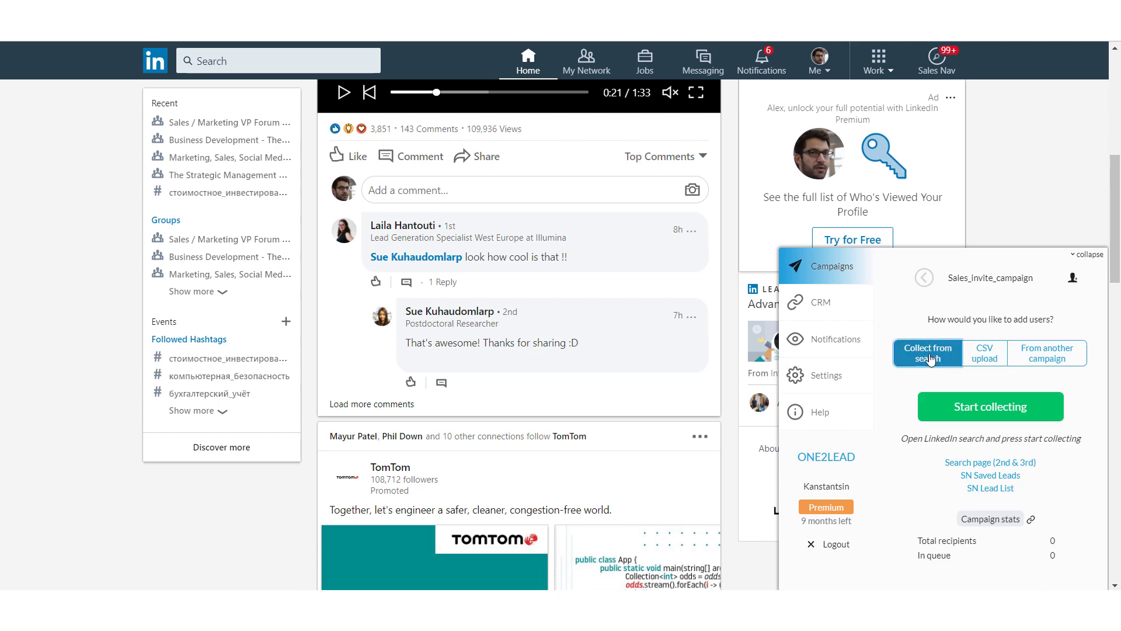
click(1000, 462)
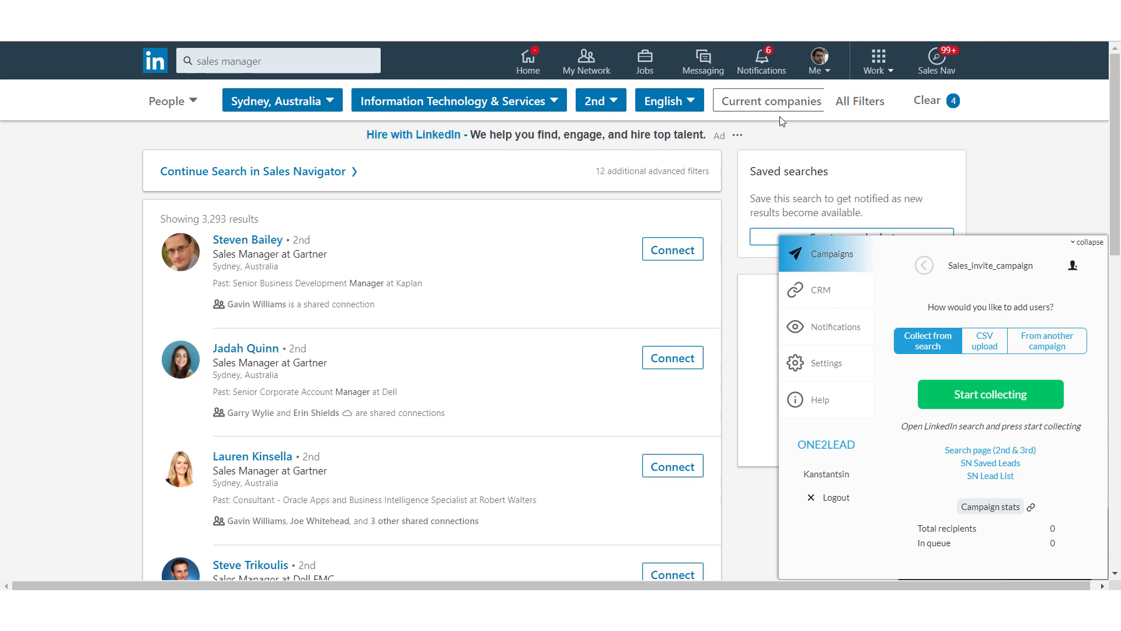
Step: Collect 10 profiles from the Sydney sales manager search into the campaign
click(1002, 407)
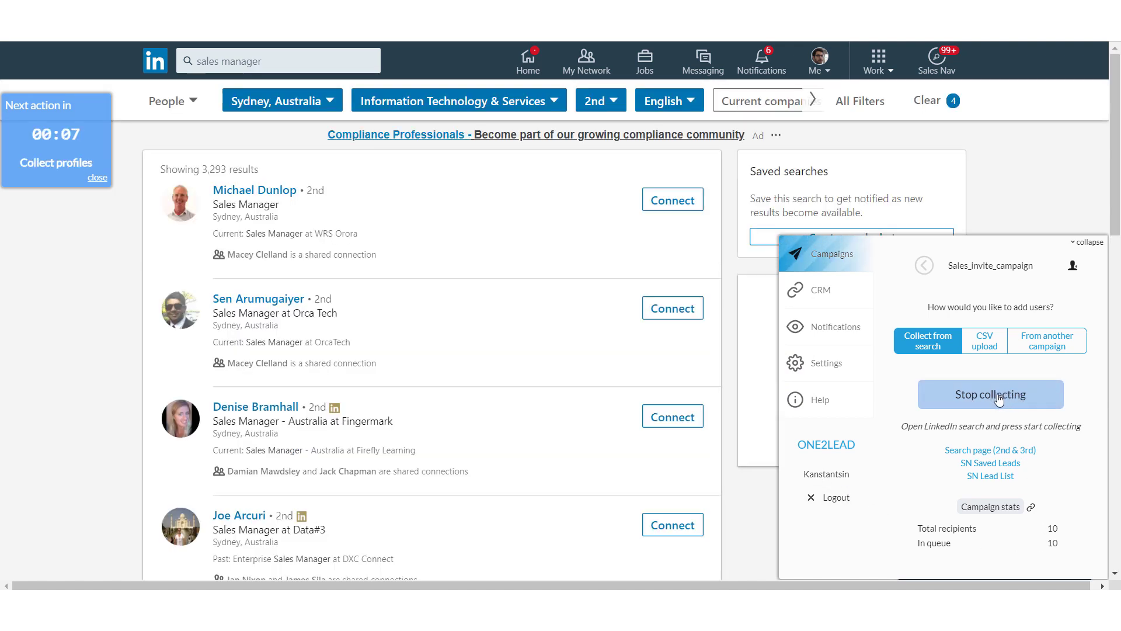
click(1000, 400)
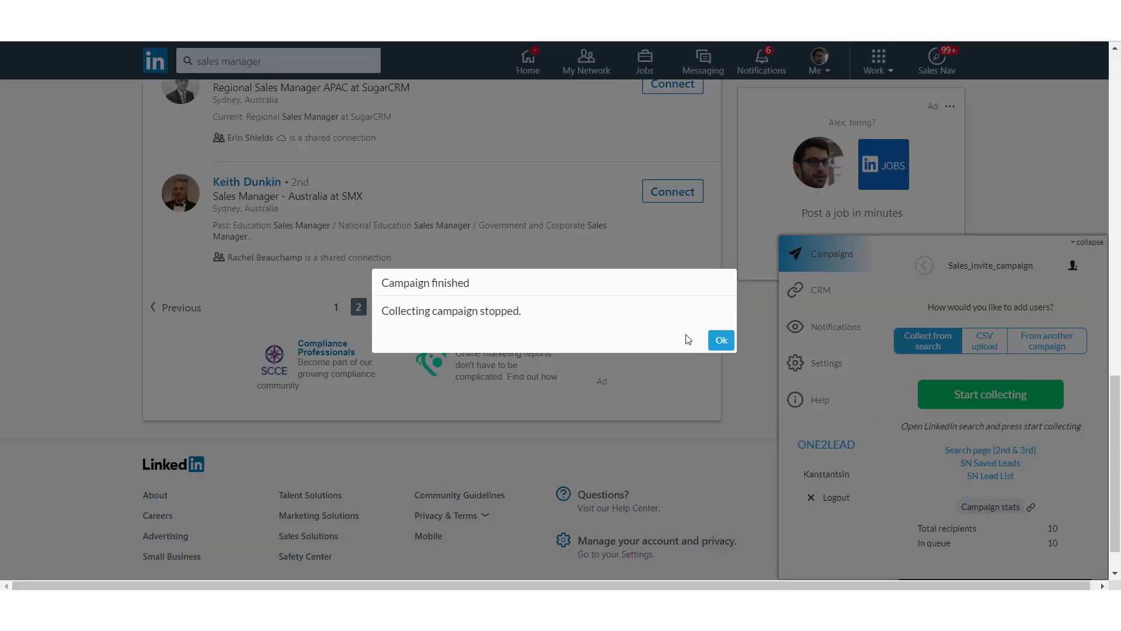
click(721, 340)
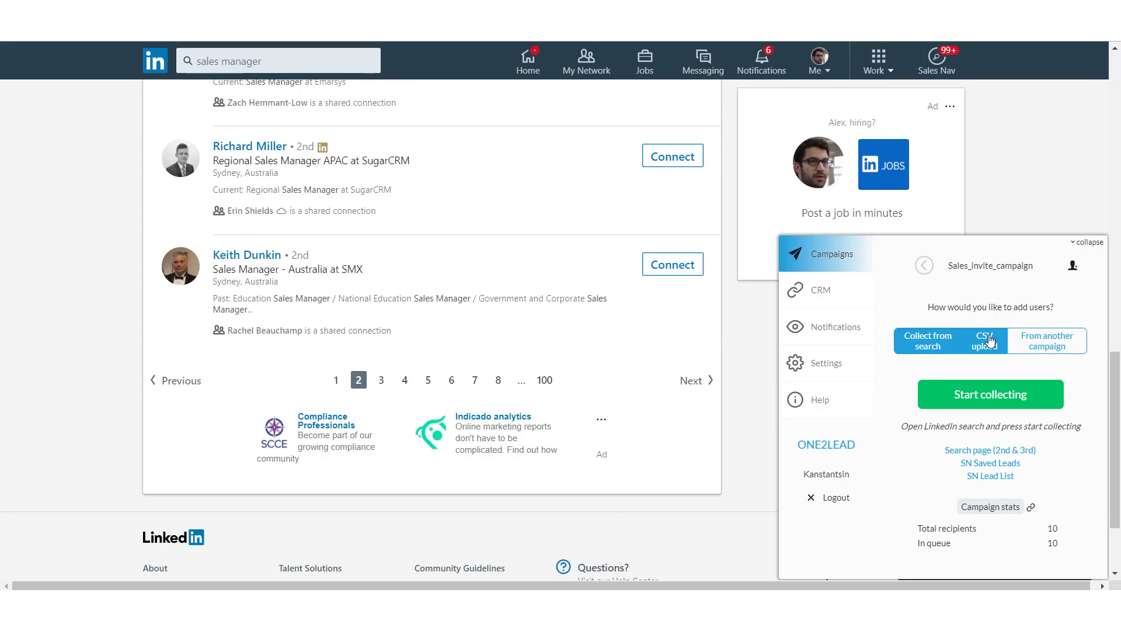
Step: Import the three people from the HubSpot_marketing managers CSV file into Sales_invite_campaign
click(986, 341)
click(1011, 397)
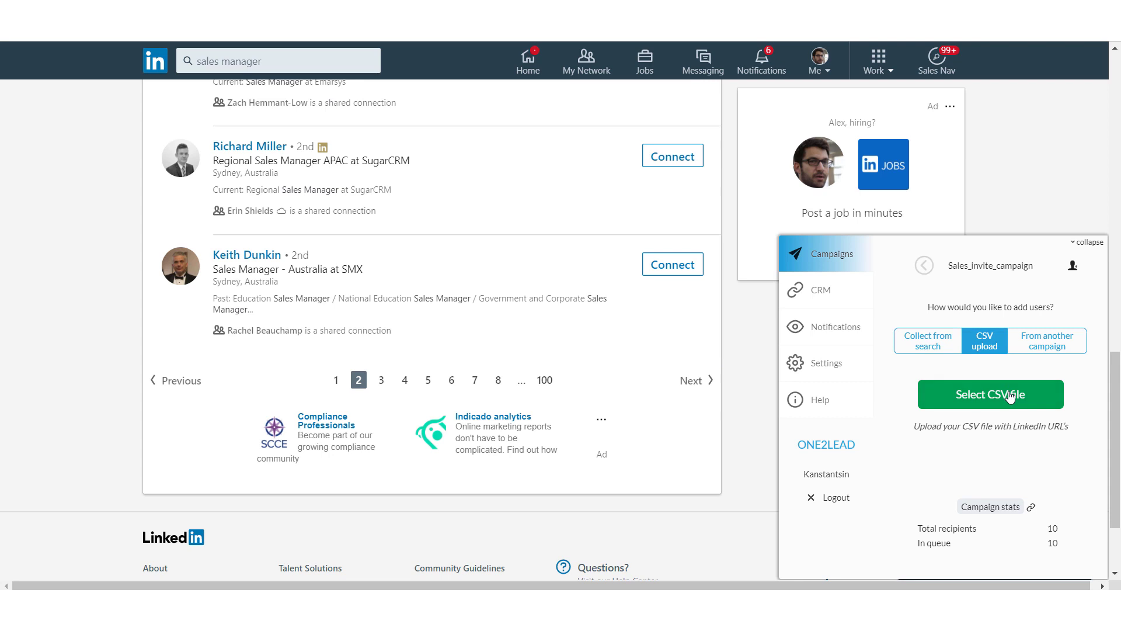
click(270, 86)
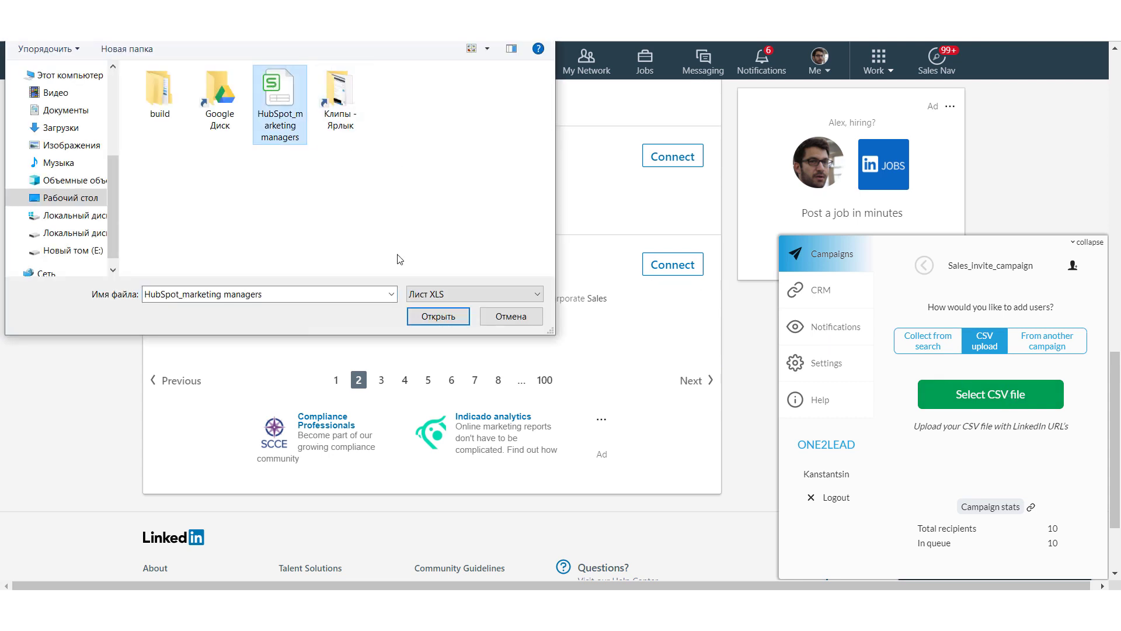
click(443, 317)
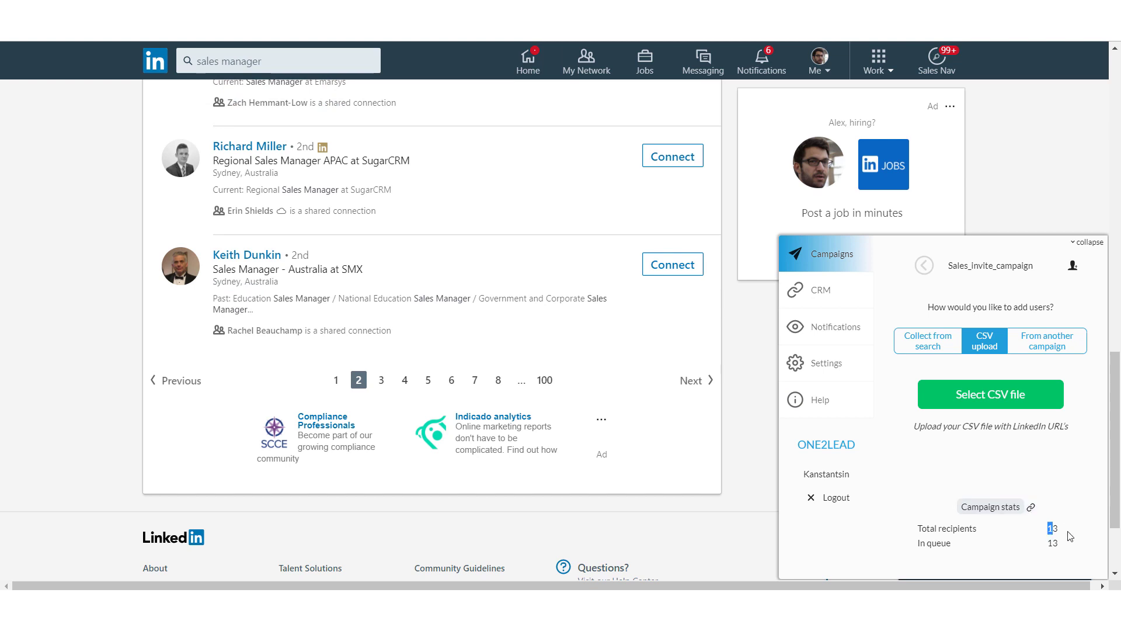
click(1075, 347)
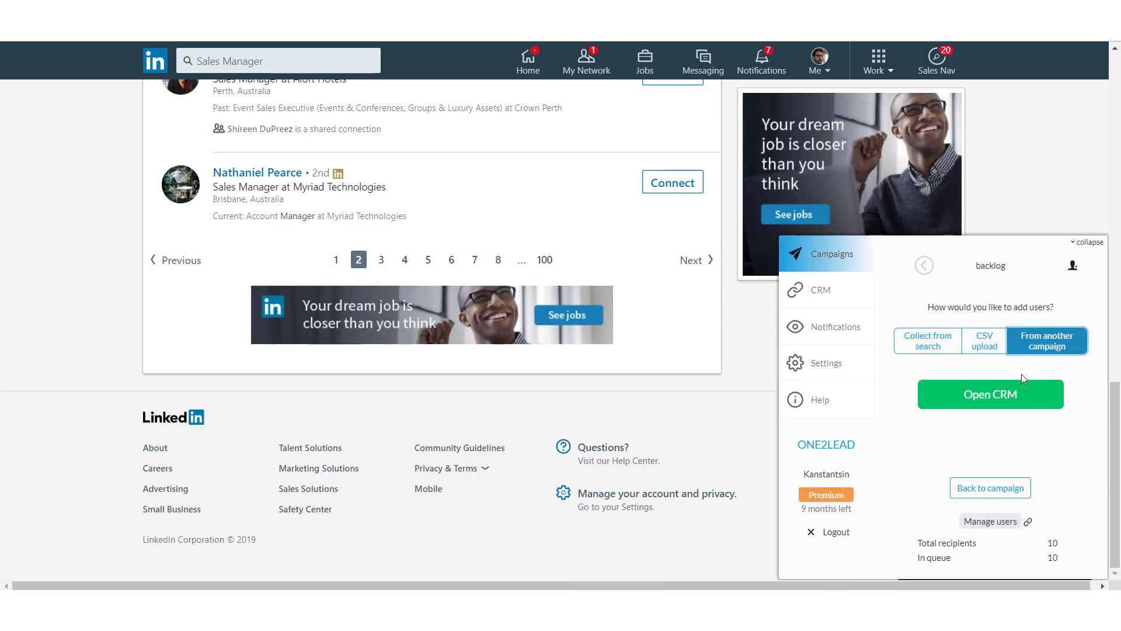
Step: Copy all 10 backlog users into Sales_invite_campaign from the CRM, then close the CRM
click(992, 395)
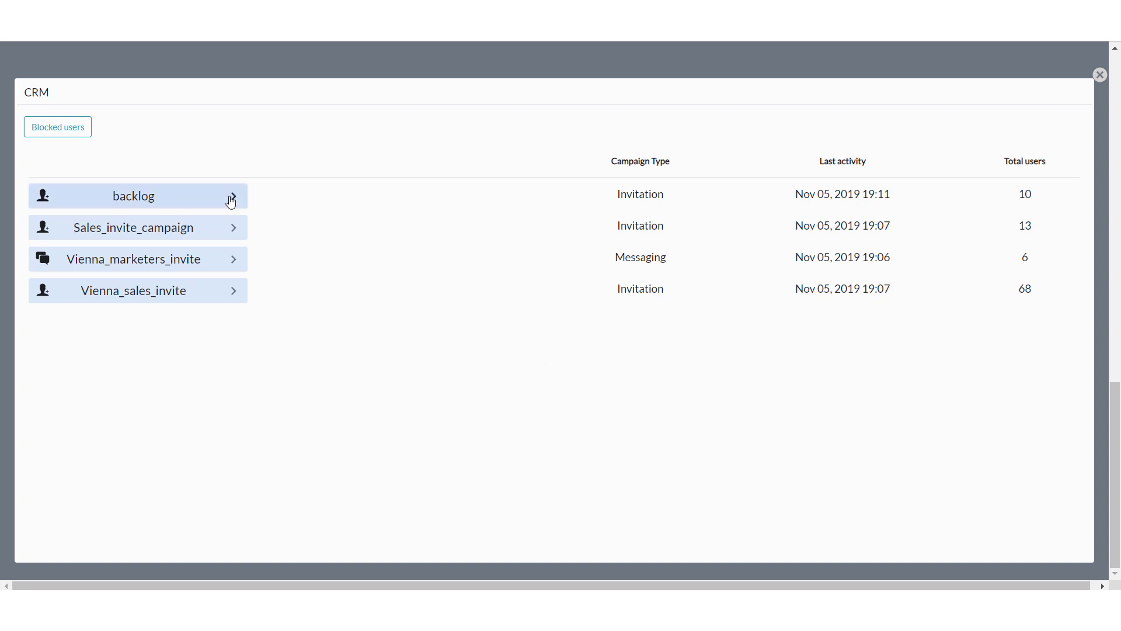
click(193, 191)
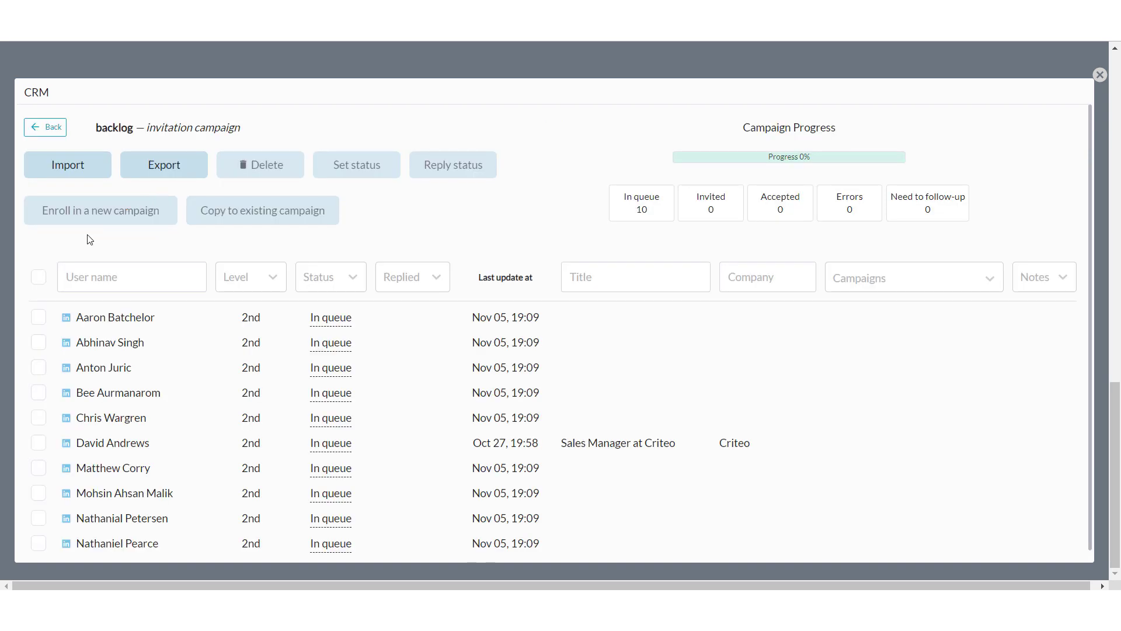
click(36, 279)
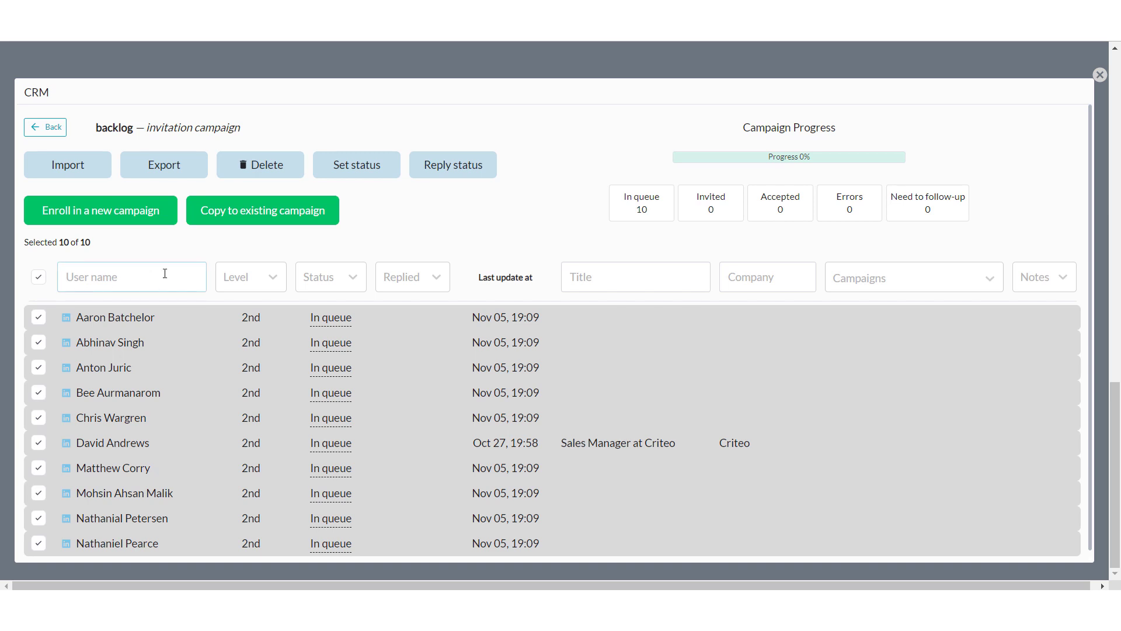
click(285, 212)
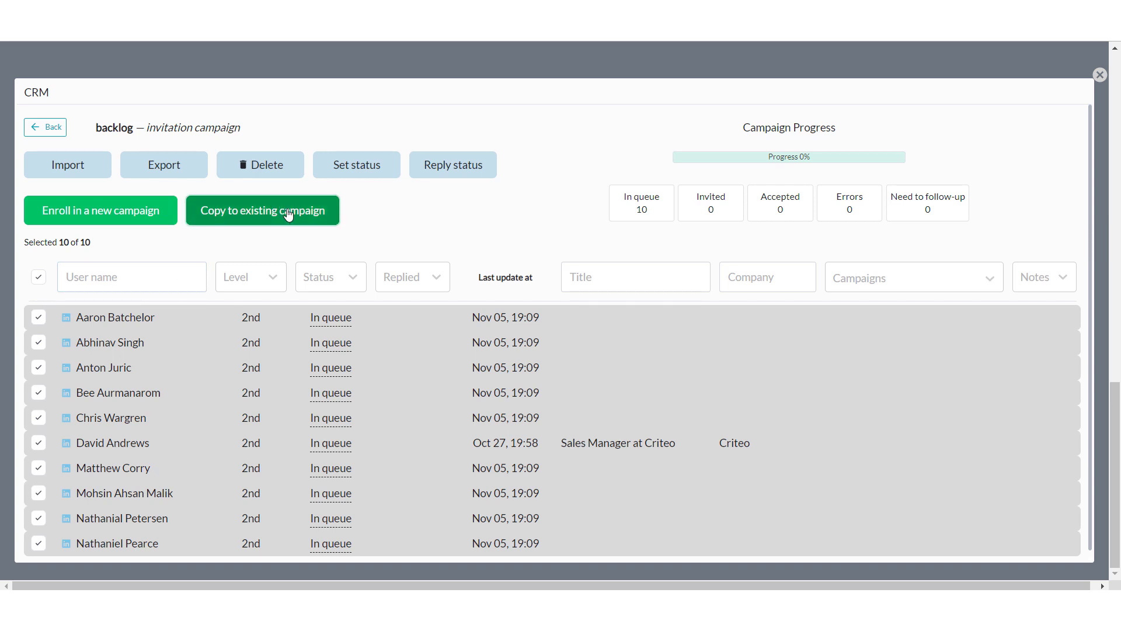
click(549, 193)
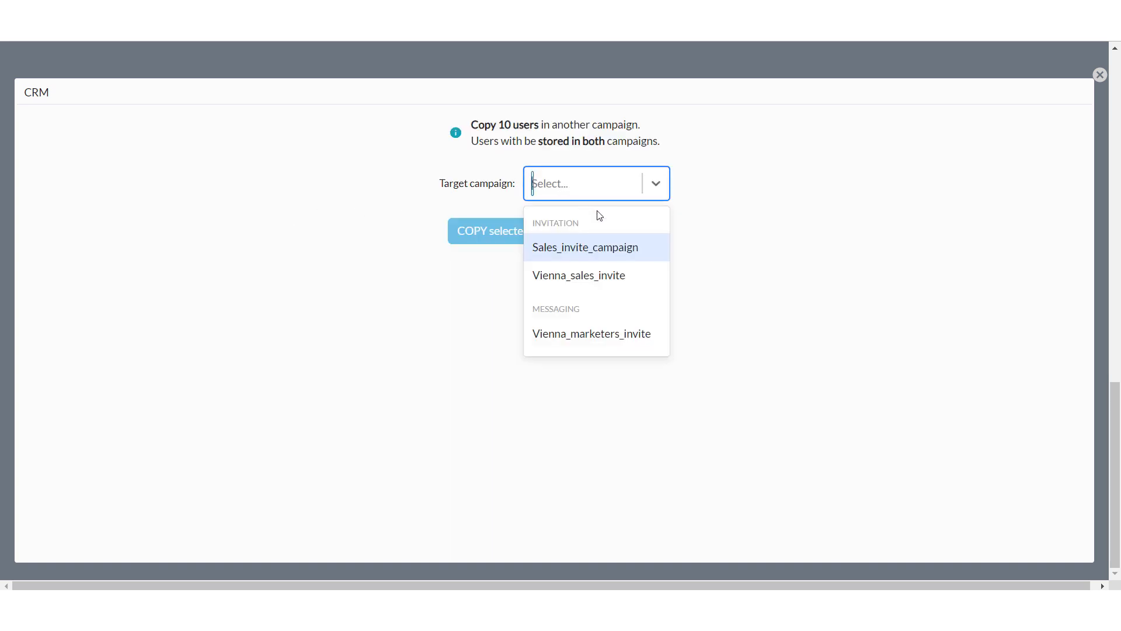
click(619, 249)
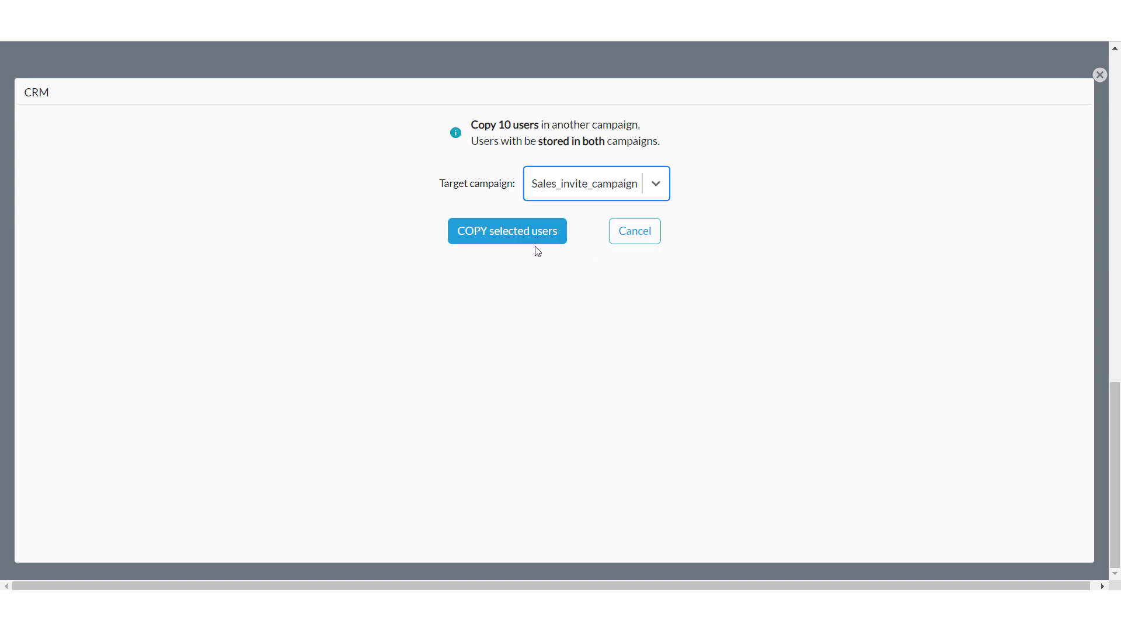
click(511, 232)
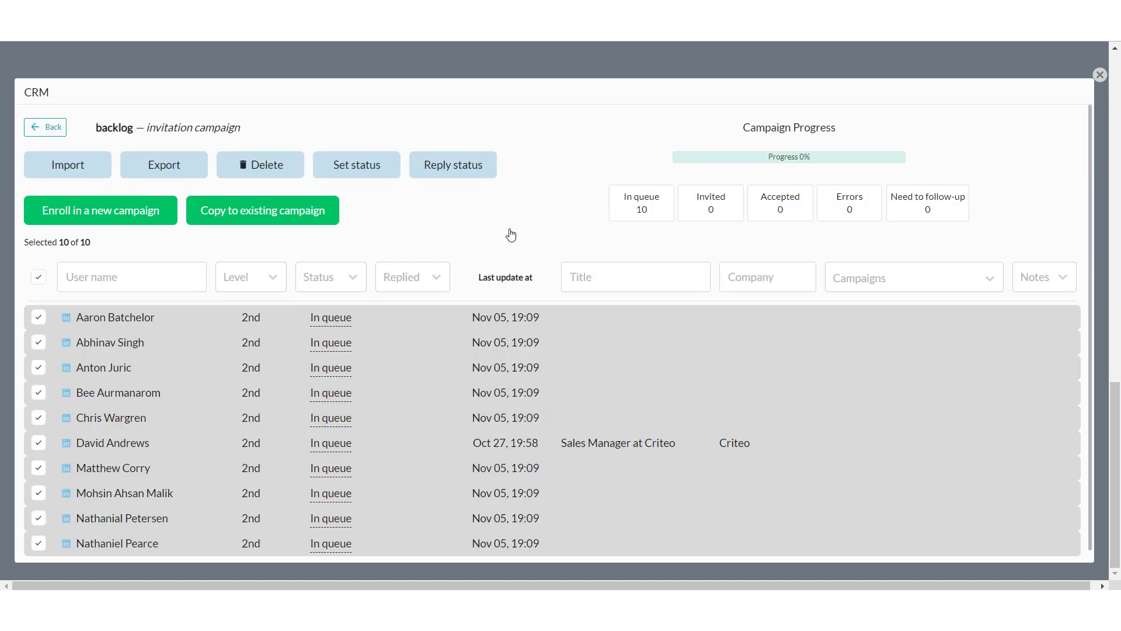
click(57, 128)
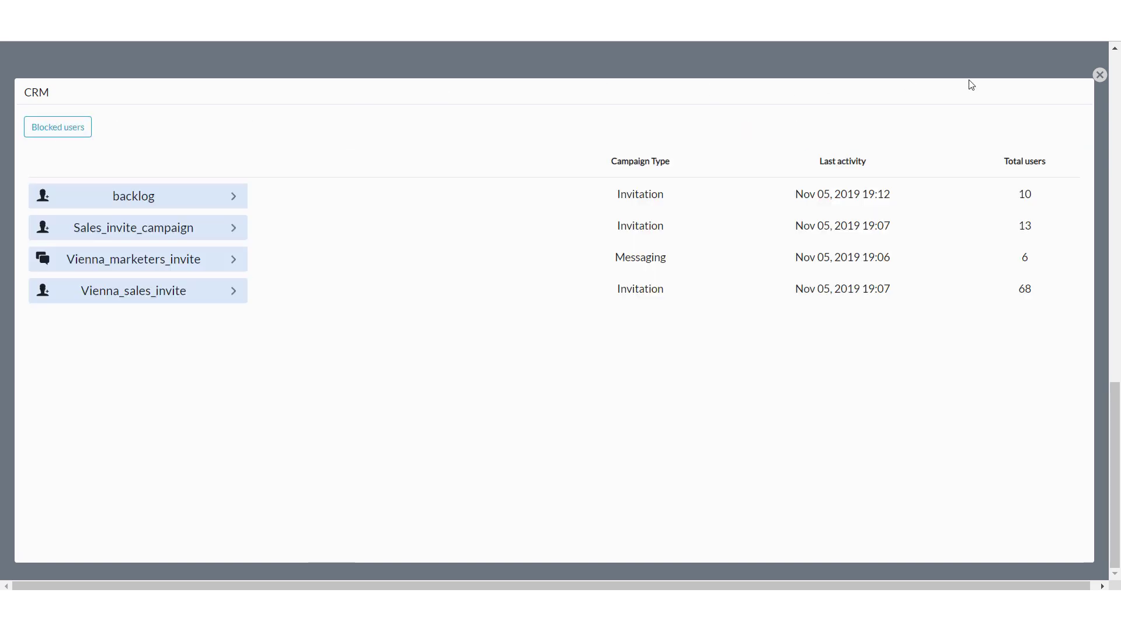
click(1100, 74)
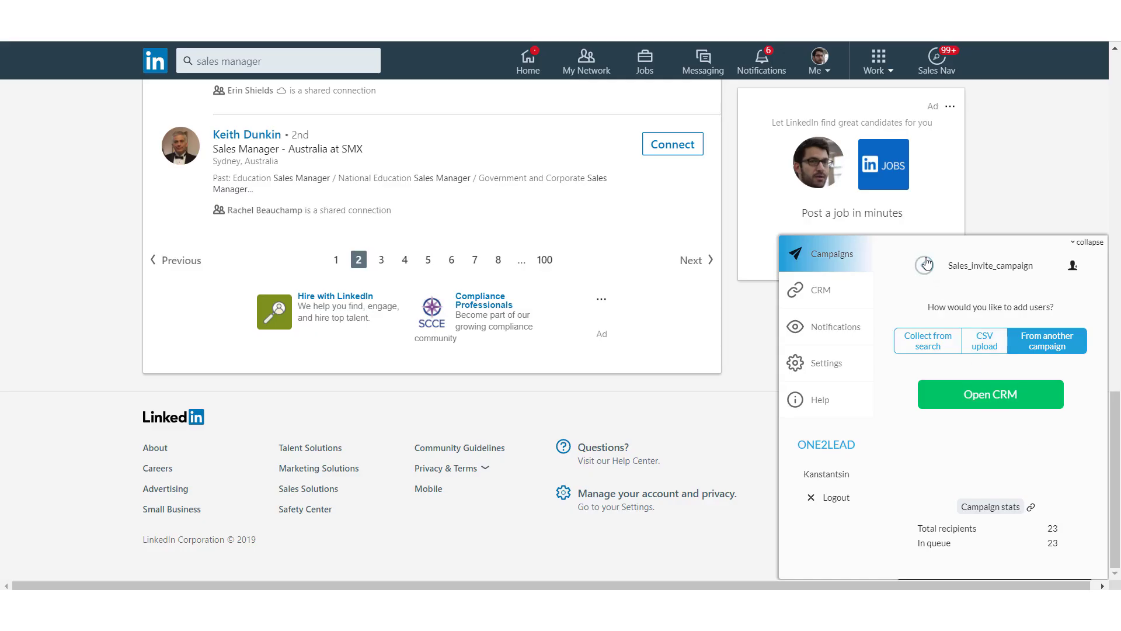
Step: Start sending invitations for Sales_invite_campaign
click(1022, 411)
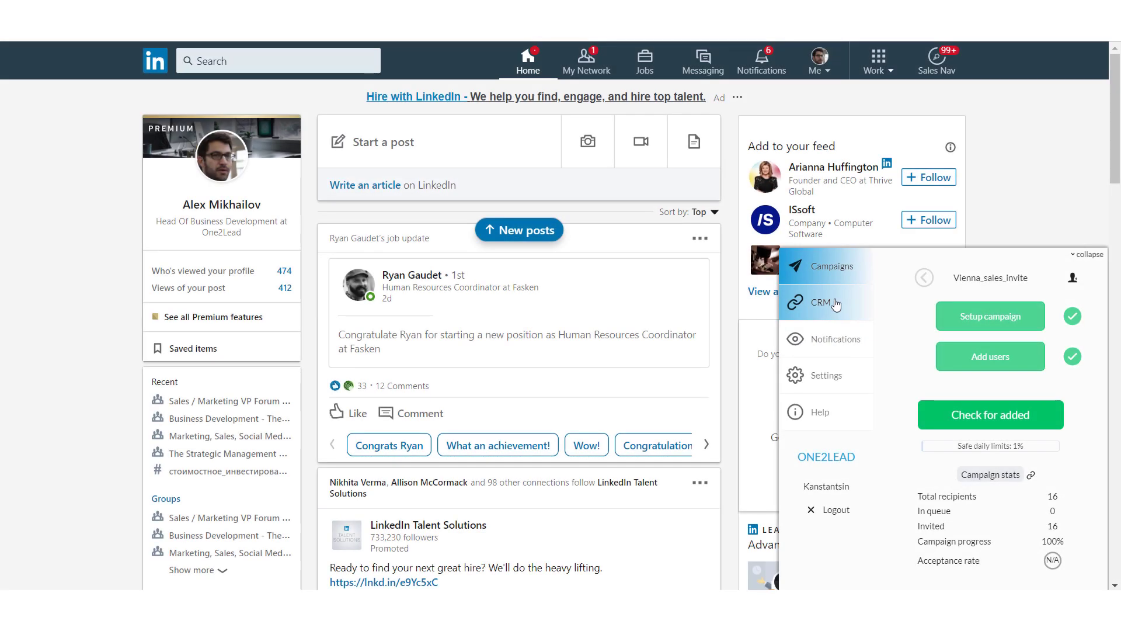
Step: Open the CRM campaign list and review the first campaign's type, last activity and user count
click(836, 302)
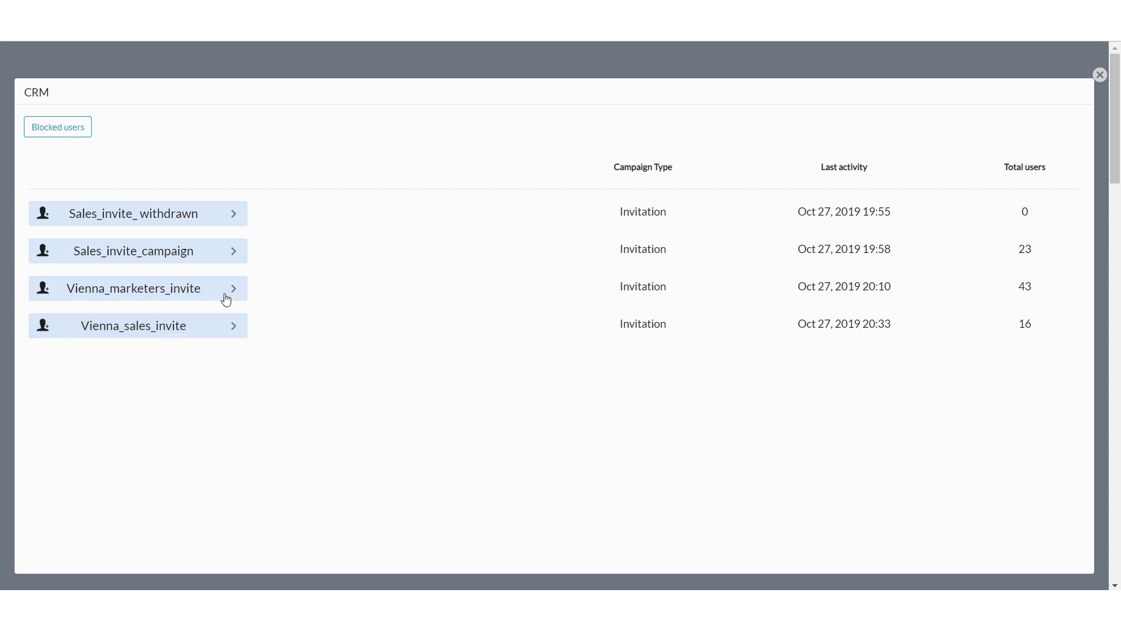
drag(621, 216, 717, 221)
click(776, 219)
drag(798, 213, 895, 217)
click(971, 231)
drag(1023, 219, 1030, 217)
Step: Open the Blocked users list and its add-users form, then cancel without adding anyone
click(85, 133)
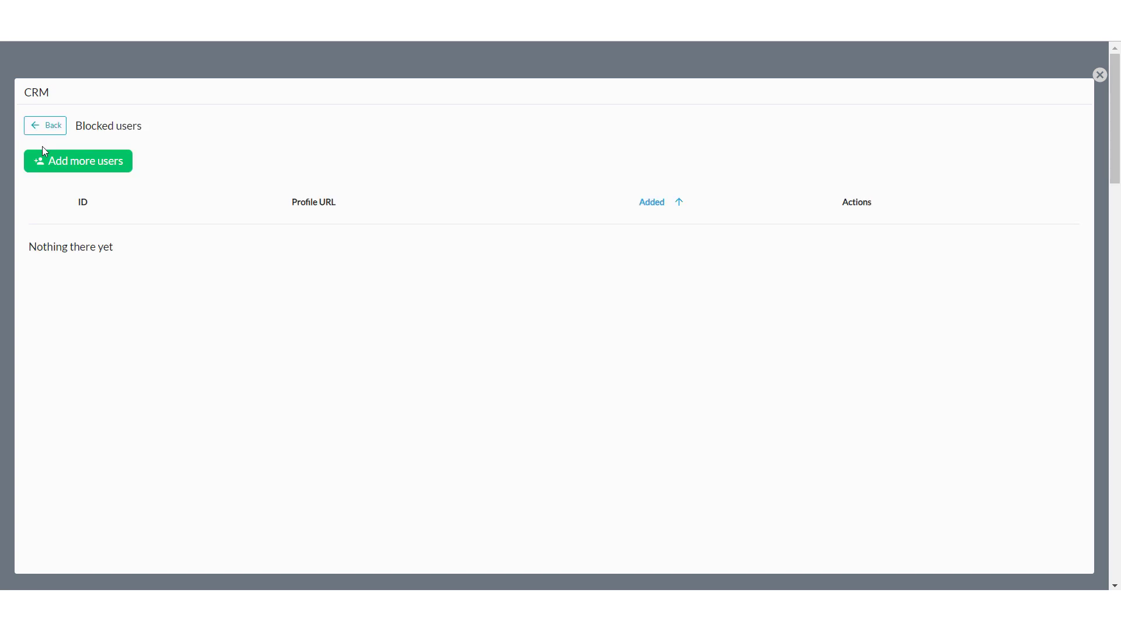
click(86, 169)
click(112, 200)
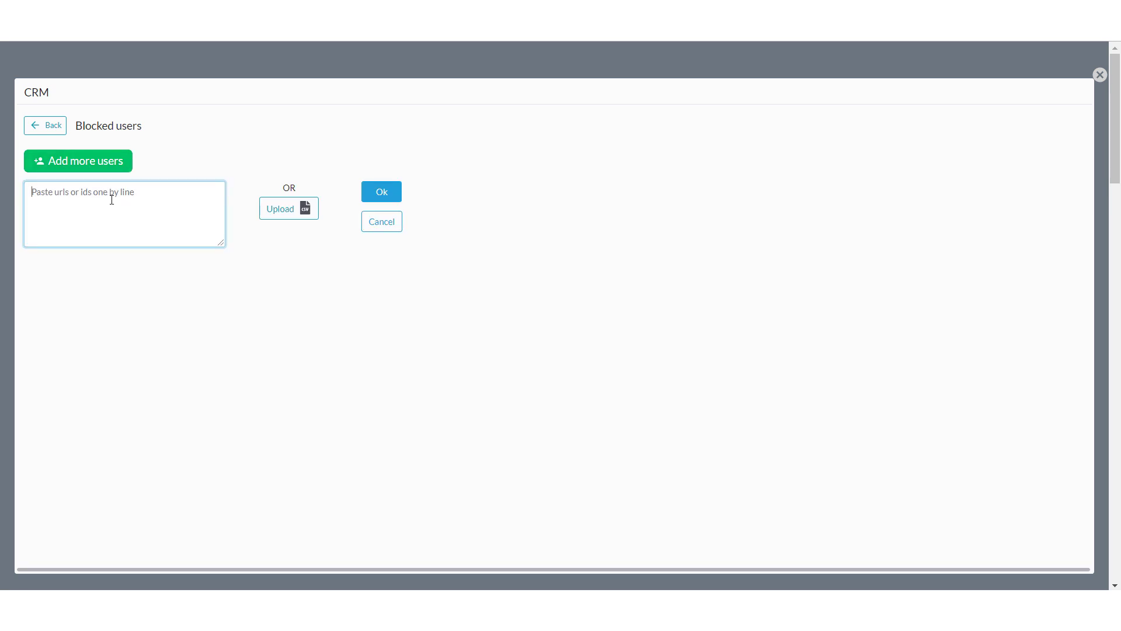
click(381, 223)
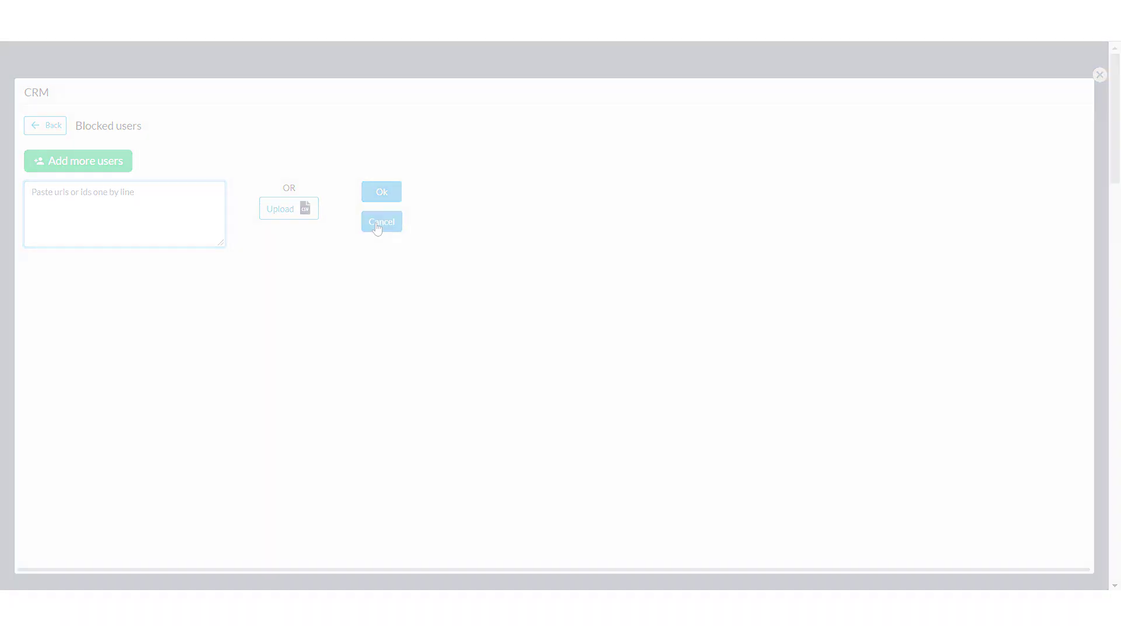
click(133, 275)
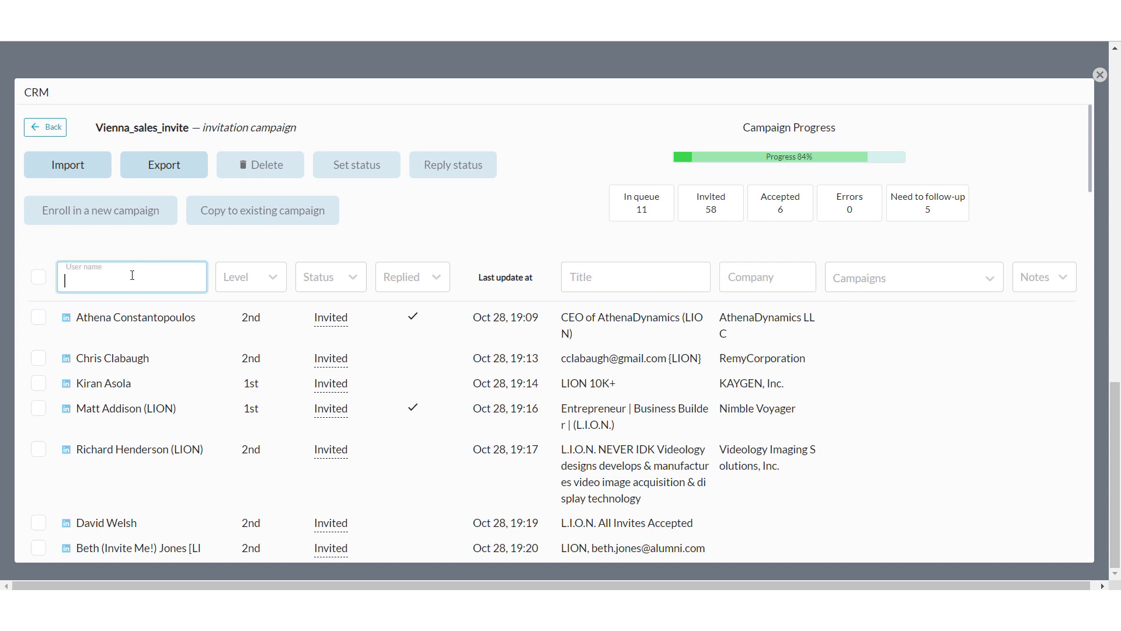
click(622, 278)
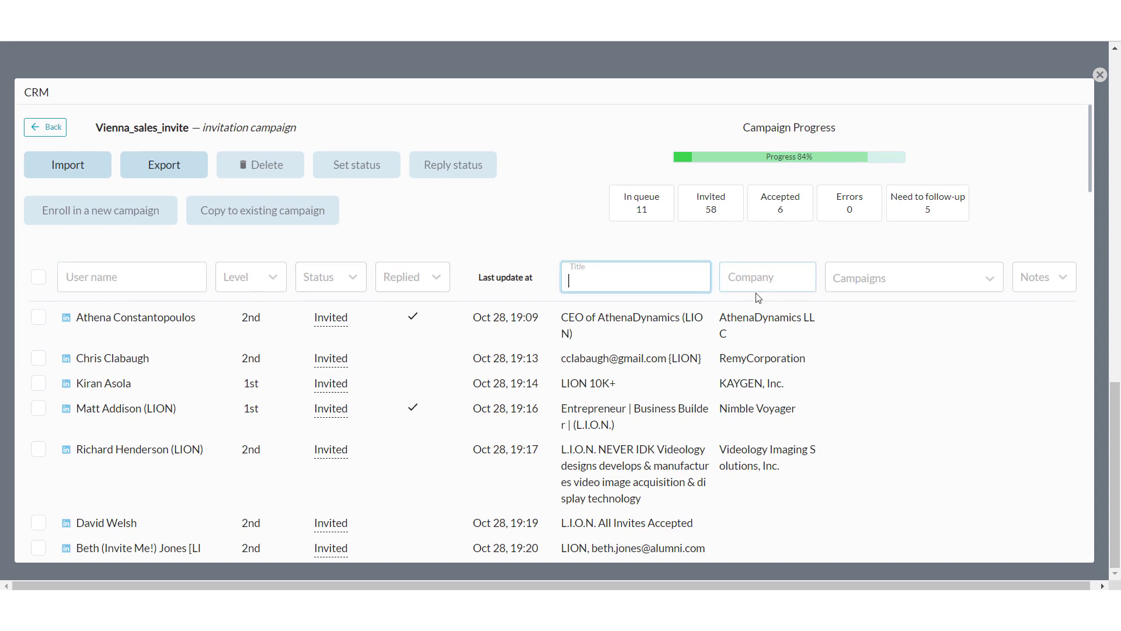
click(733, 277)
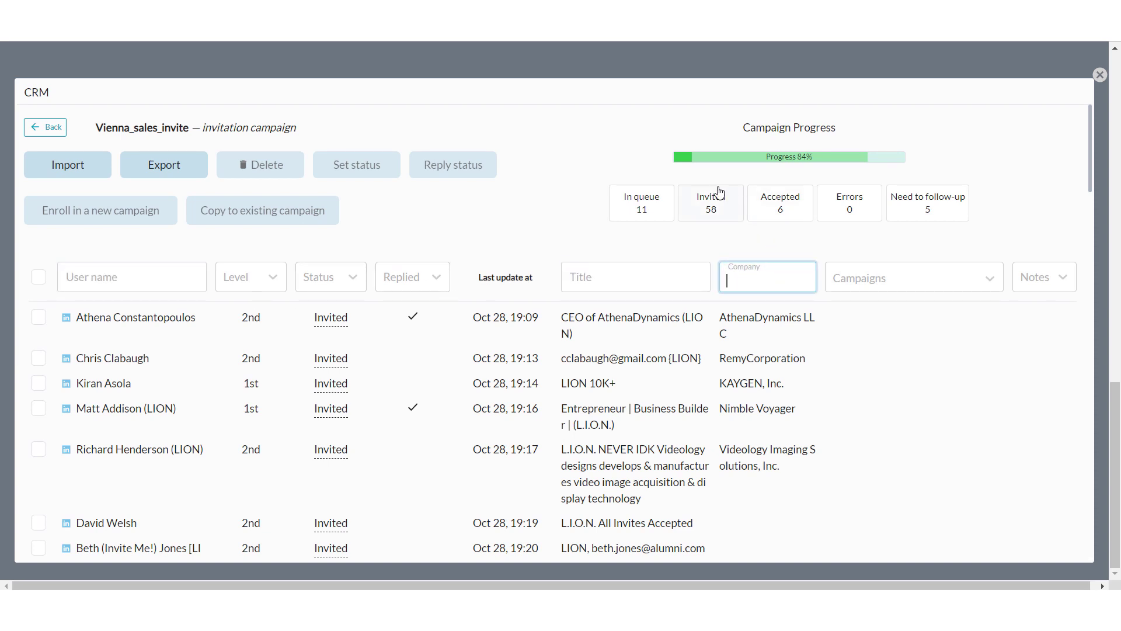
click(709, 206)
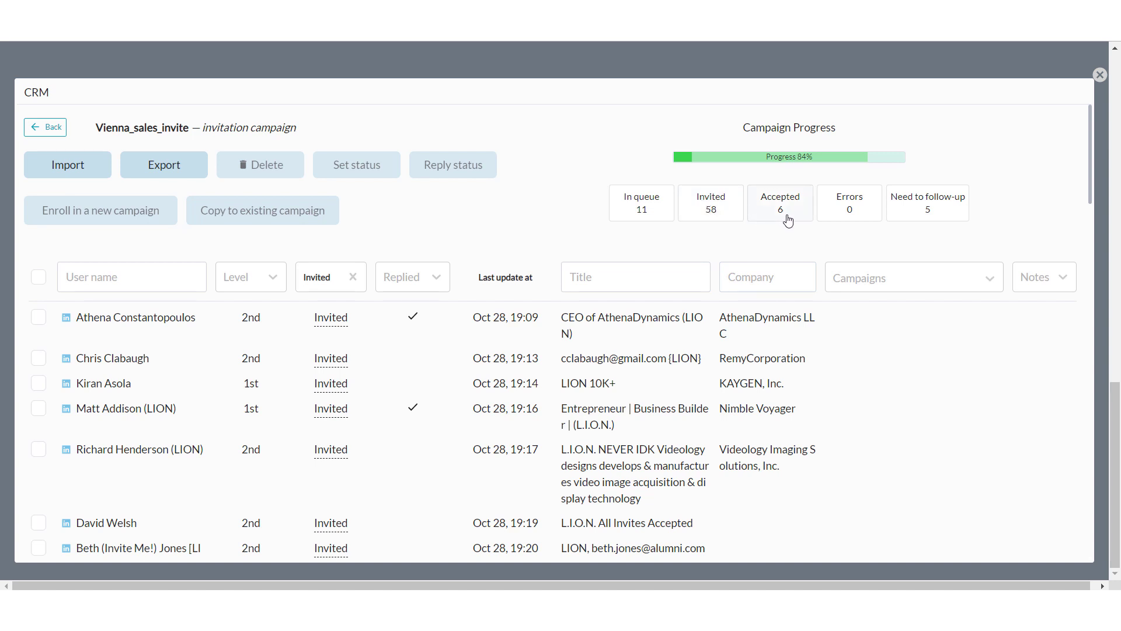
click(785, 217)
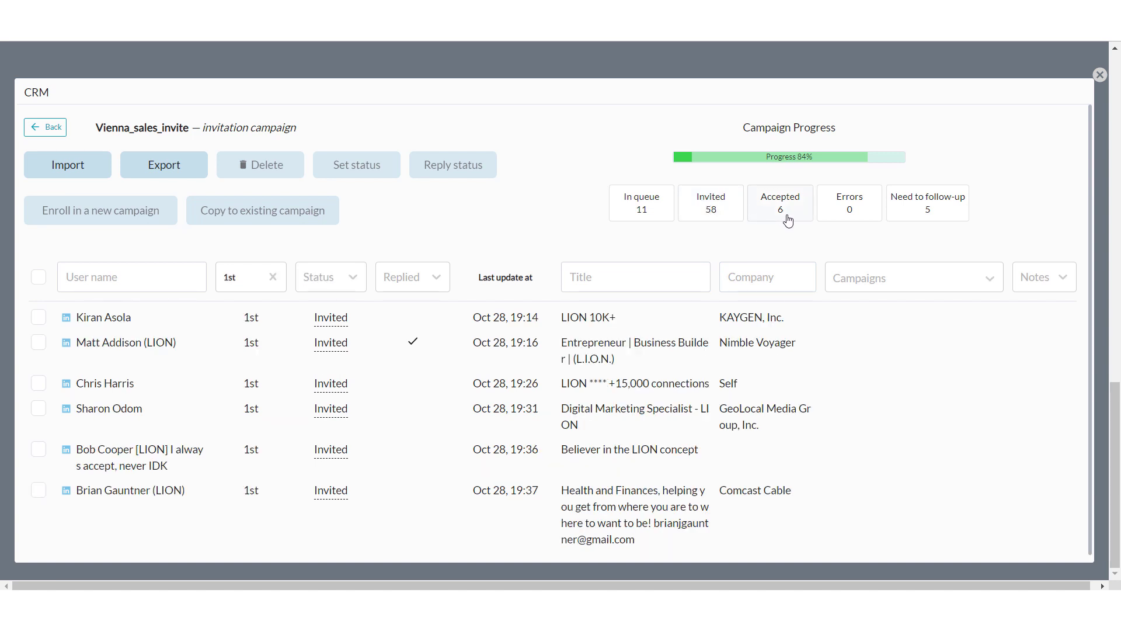
click(942, 217)
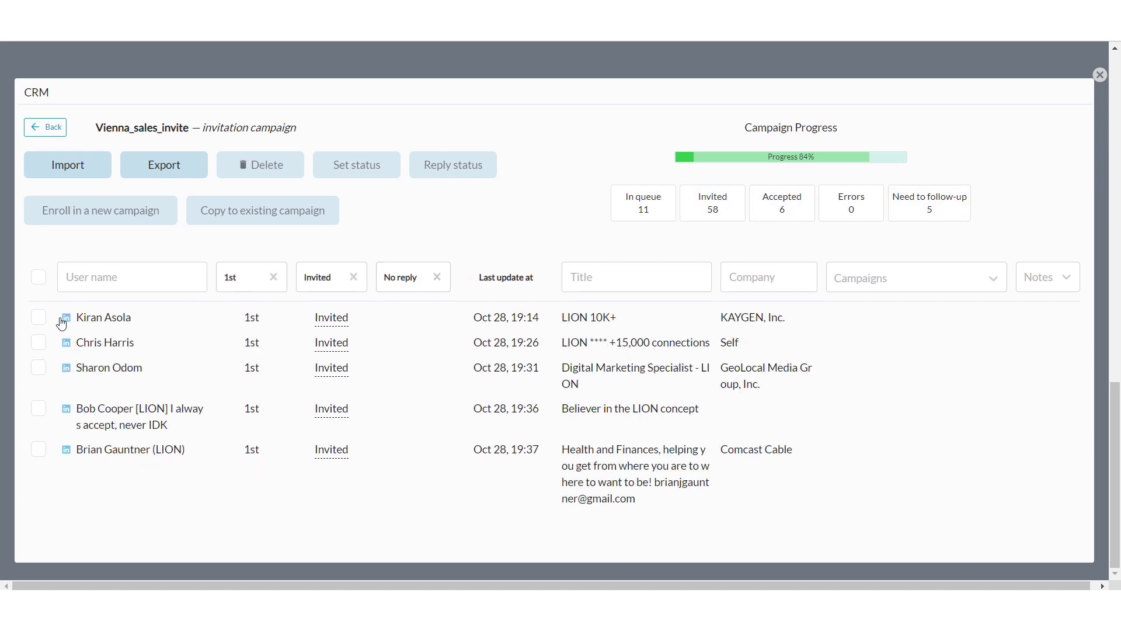
click(38, 278)
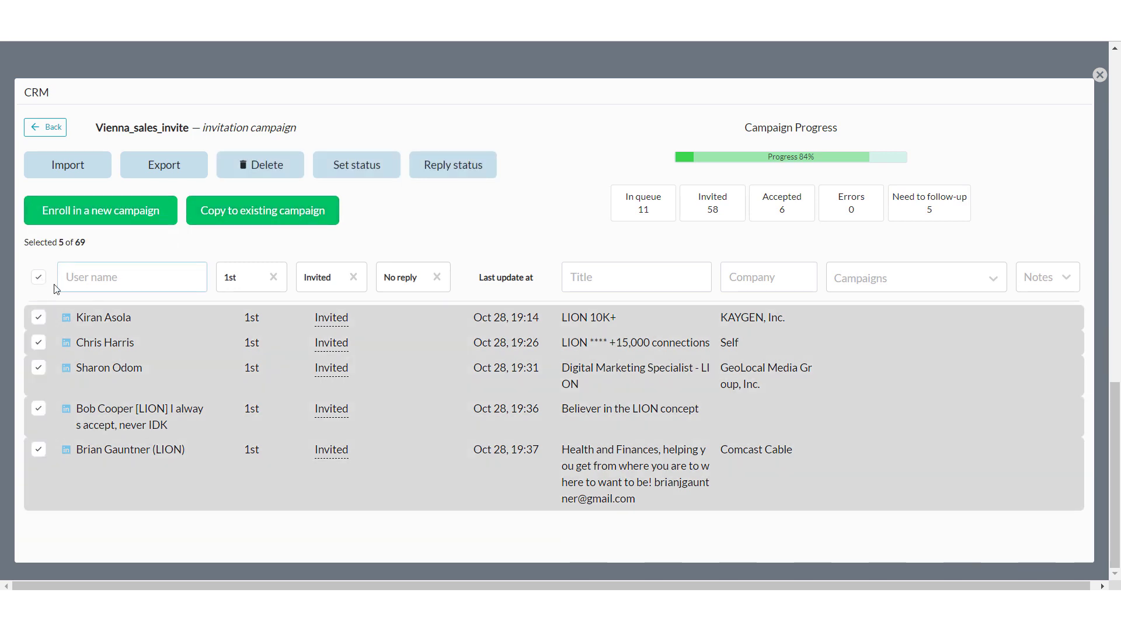
click(37, 279)
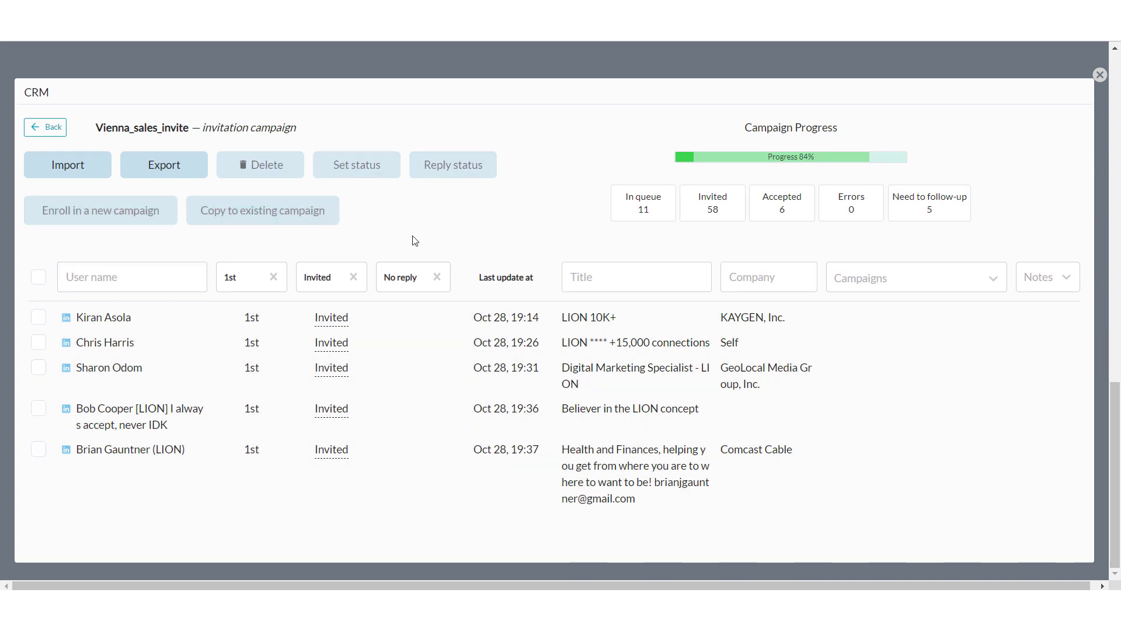
click(718, 206)
click(355, 279)
click(354, 279)
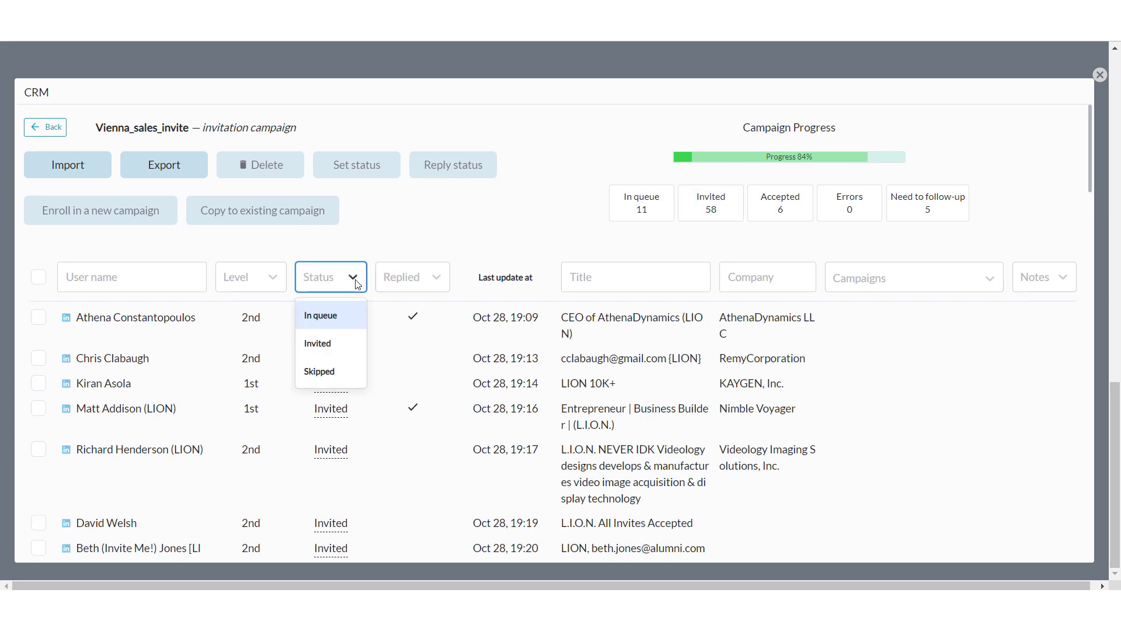
Step: Filter Vienna_sales_invite to backlog users and delete the first backlog-tagged user
click(355, 281)
click(970, 288)
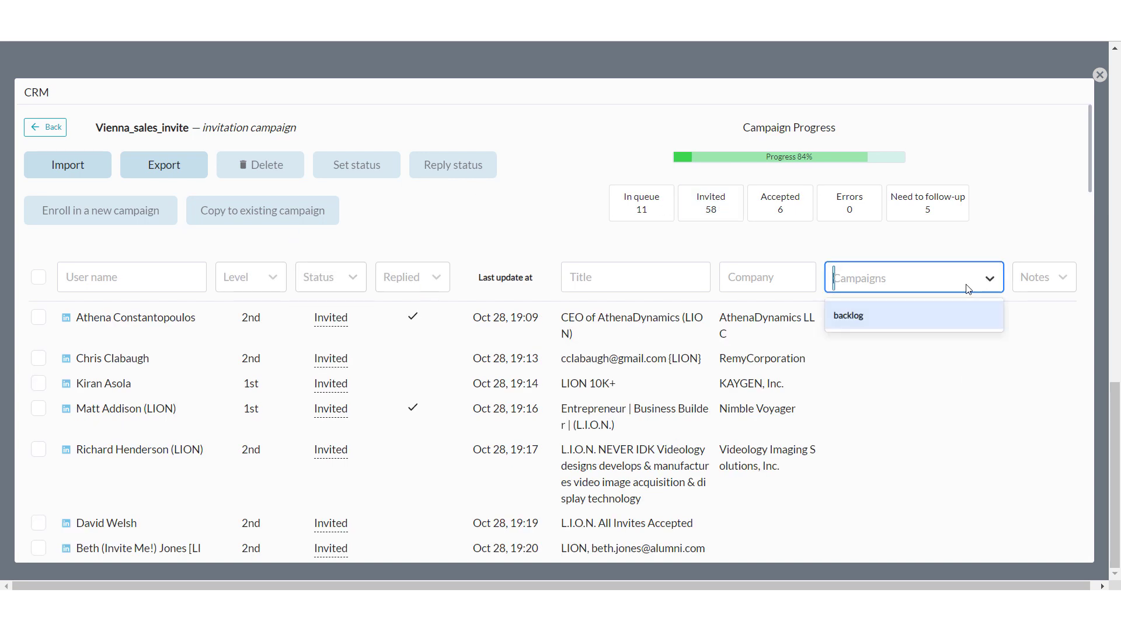
click(865, 316)
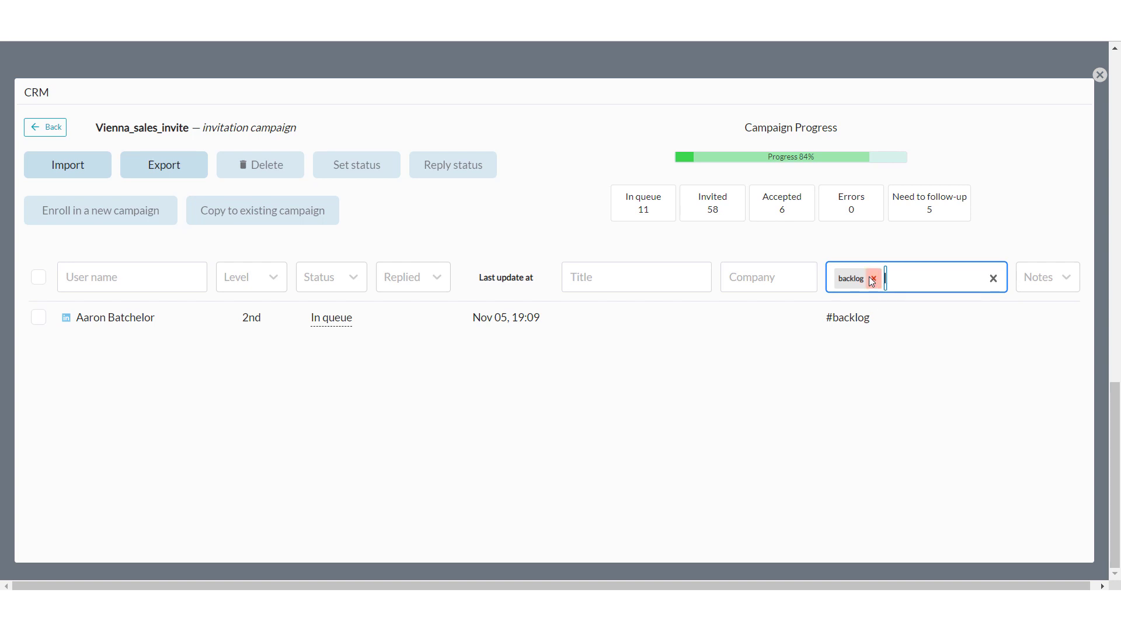
click(38, 317)
click(260, 167)
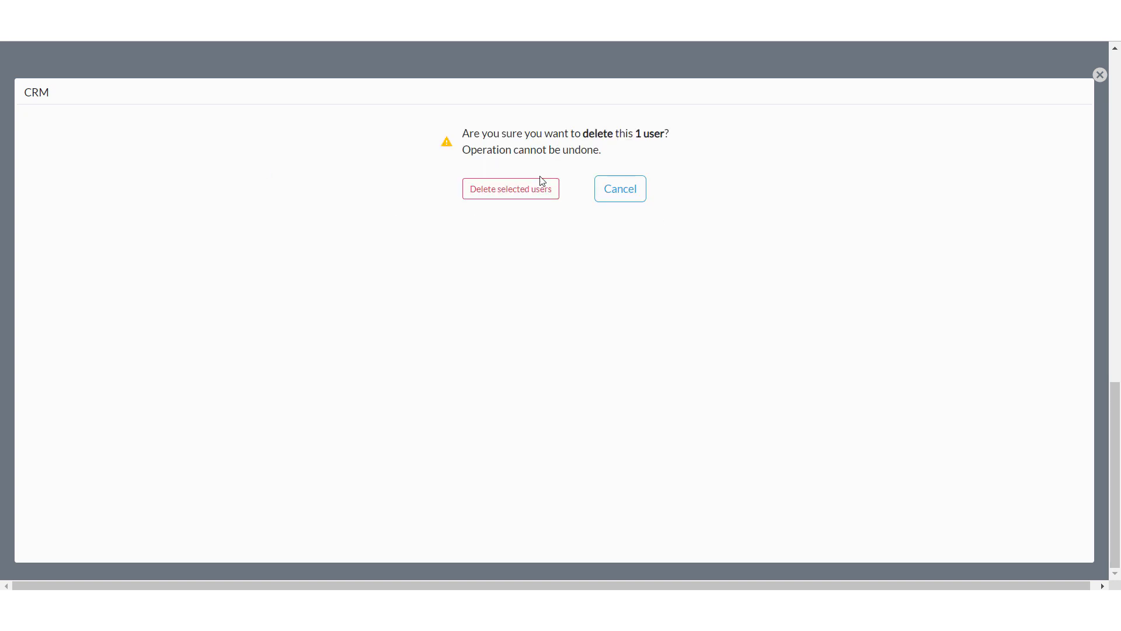
click(512, 190)
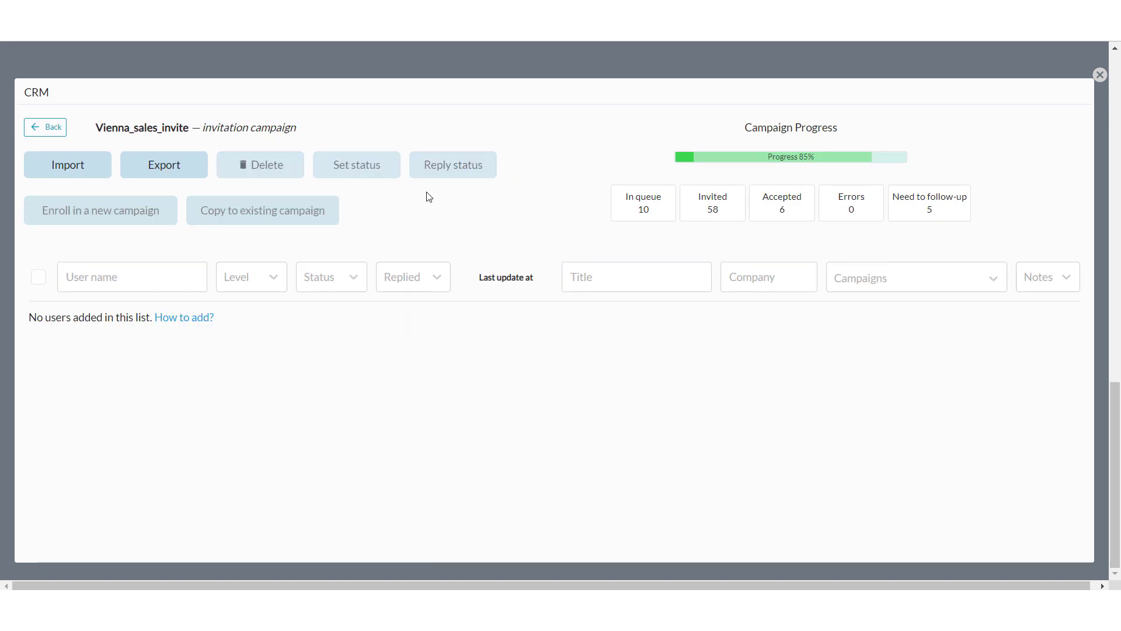
Step: Clear the In queue status filter and dismiss the user import window without importing
click(660, 213)
click(354, 279)
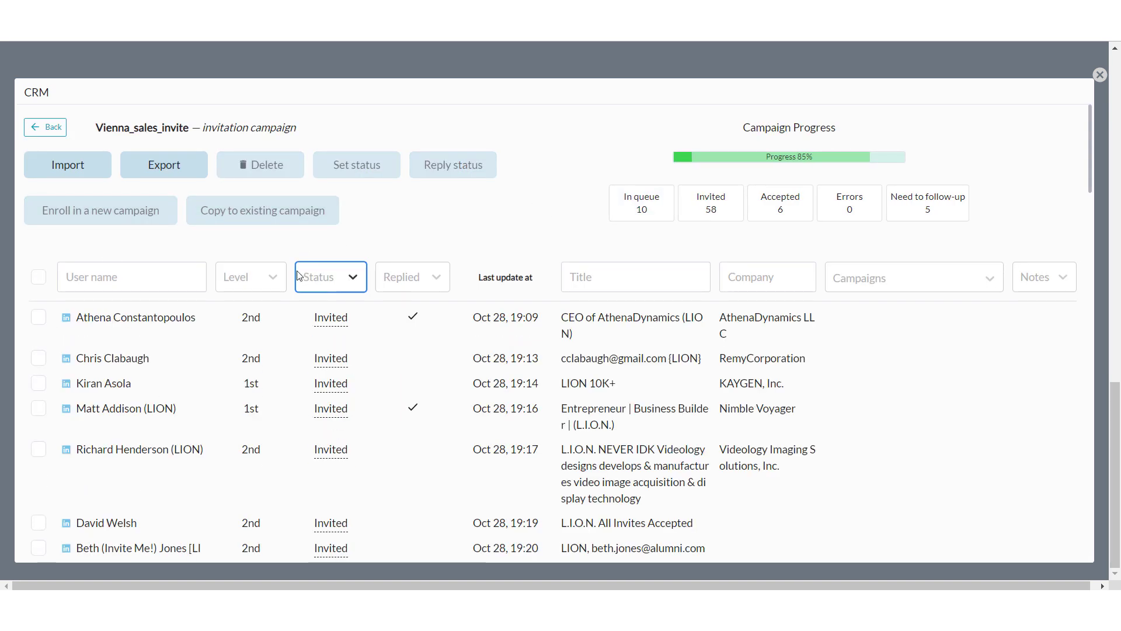
click(107, 172)
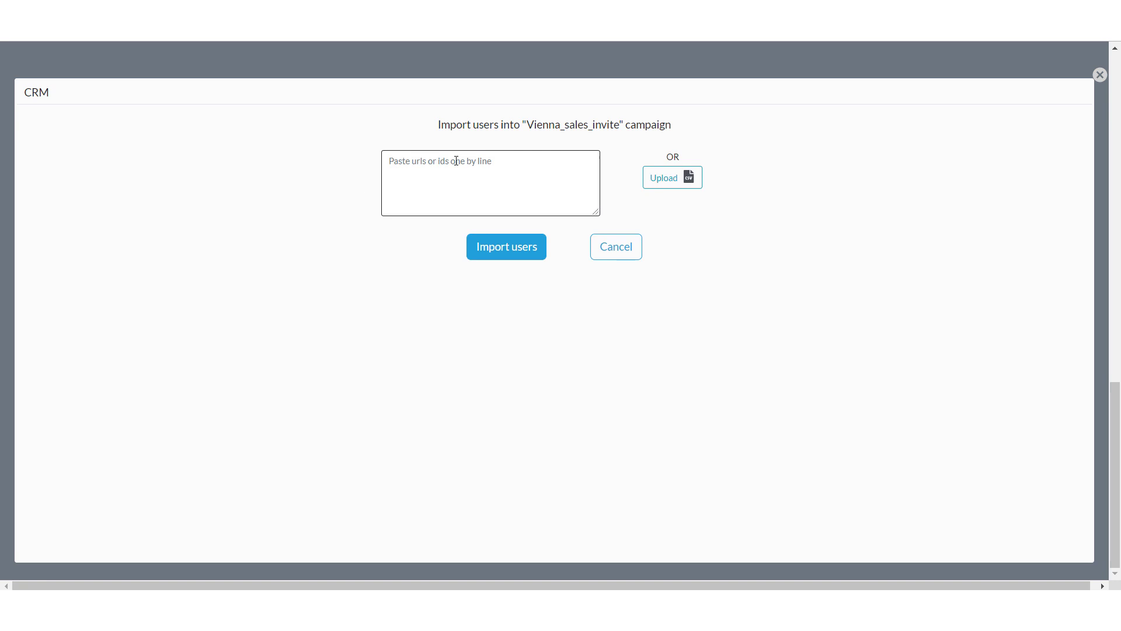
click(501, 176)
click(616, 247)
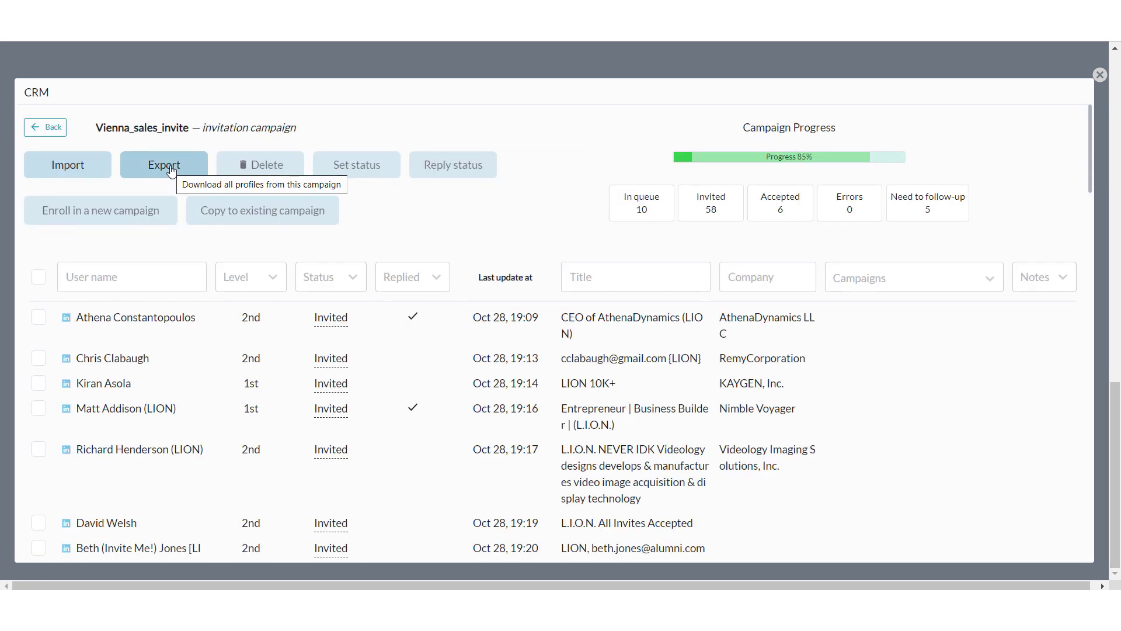
Step: Select the first contact and cancel copying it to another campaign
click(38, 317)
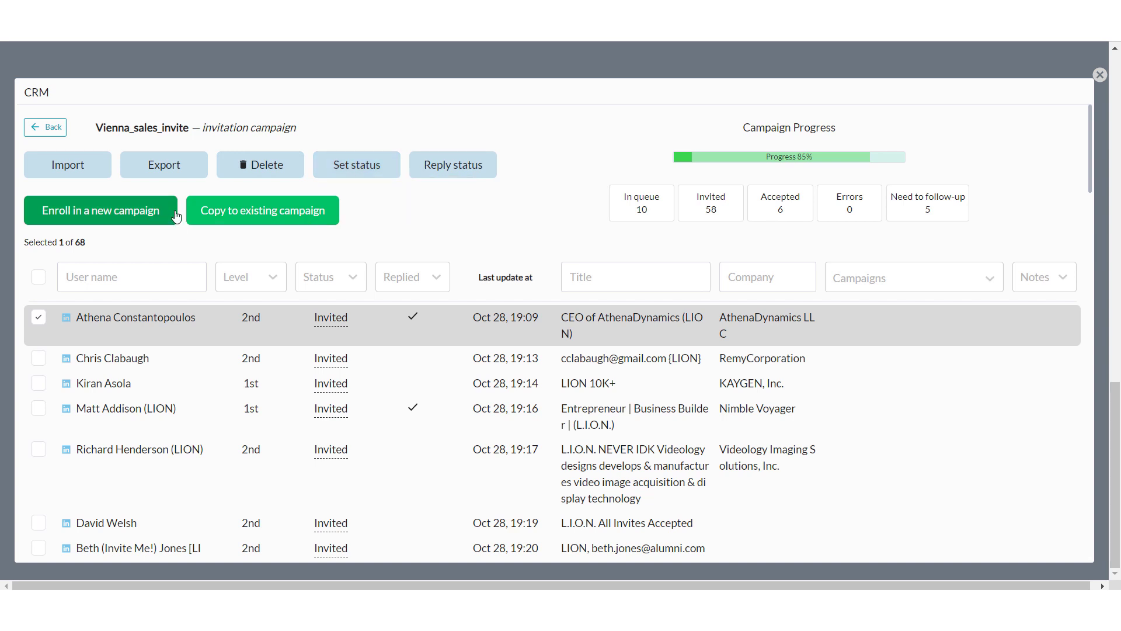
click(246, 212)
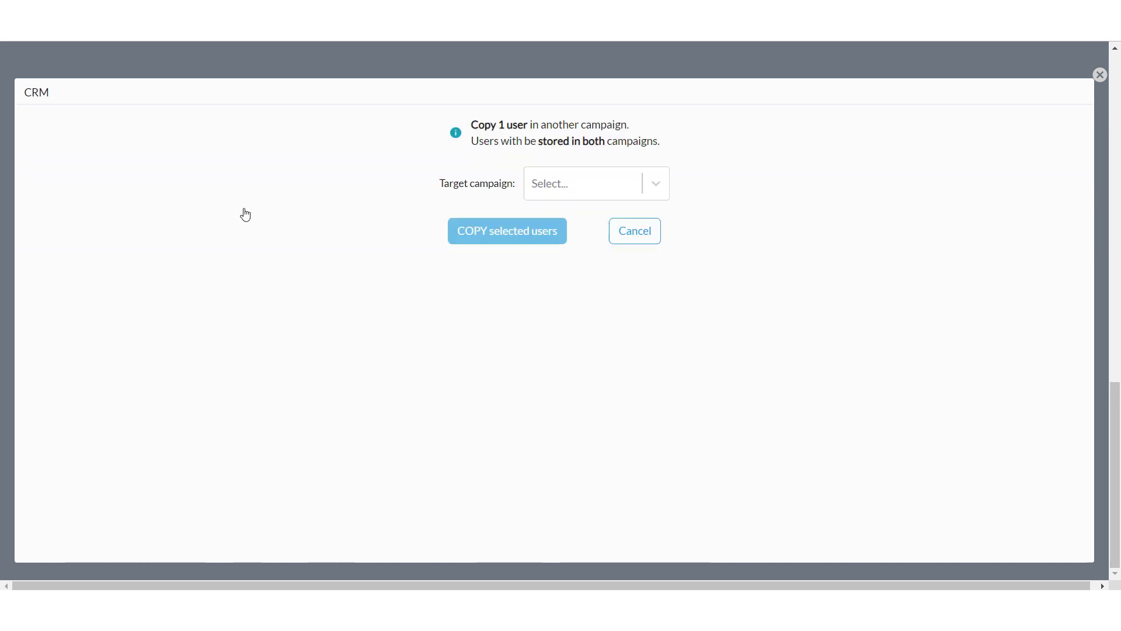
click(626, 190)
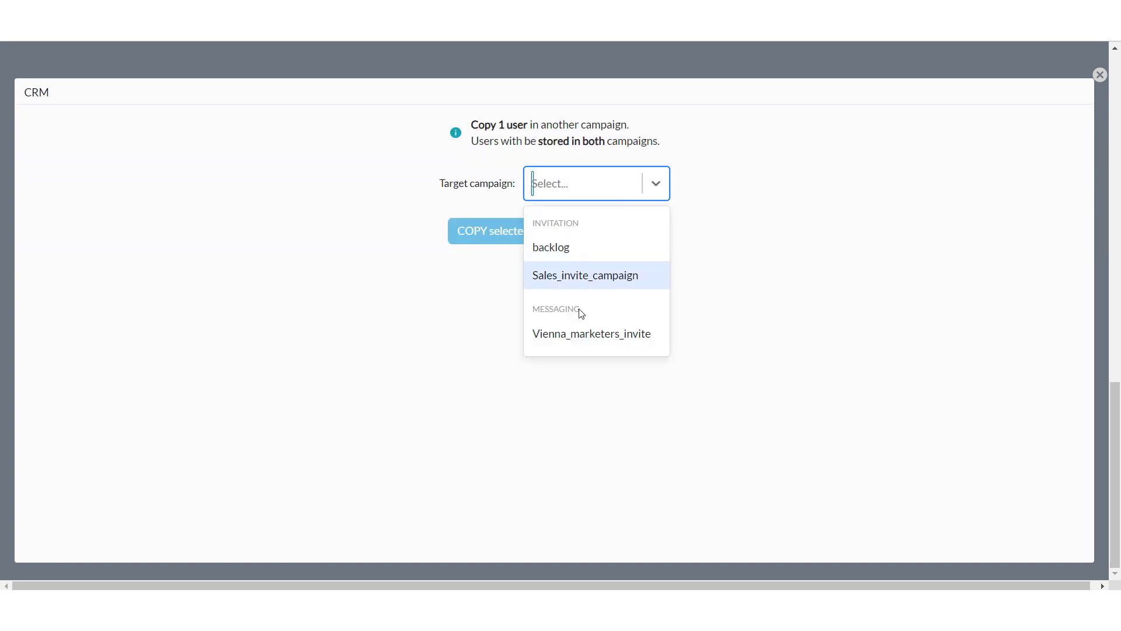
click(580, 374)
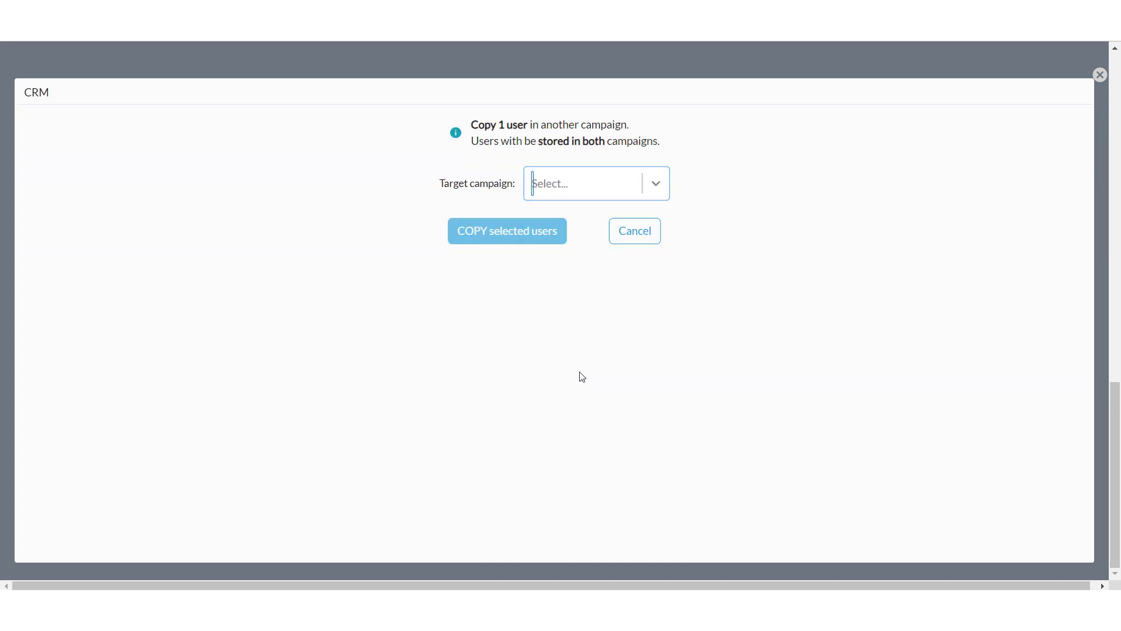
click(649, 231)
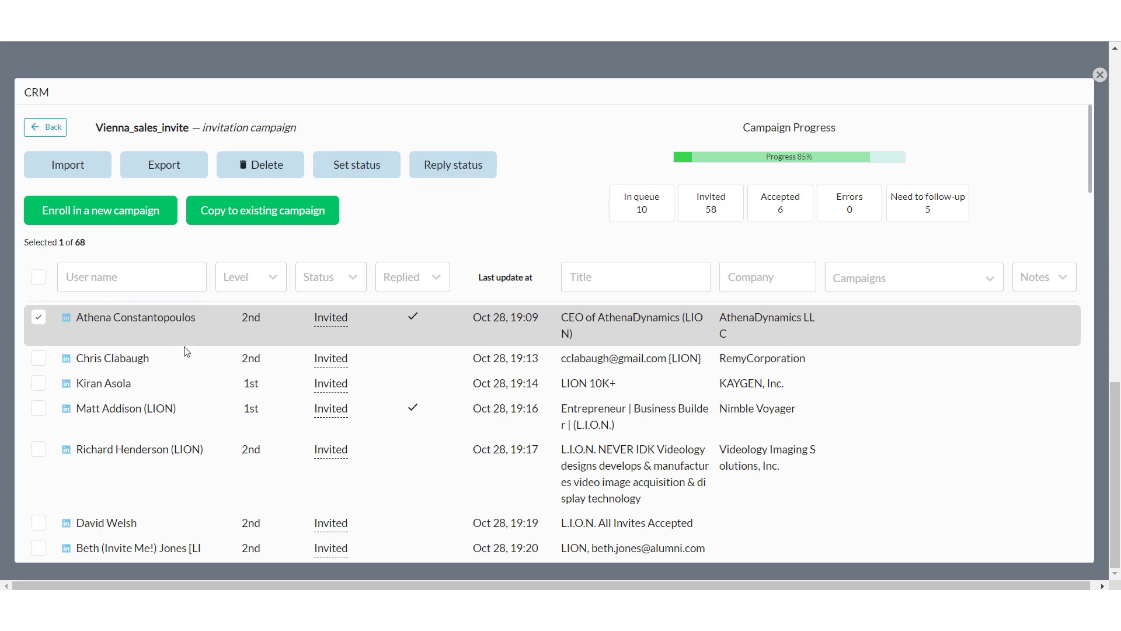
Step: Try the In queue, Invited and Skipped statuses, cancel without saving, and uncheck the contact
click(385, 169)
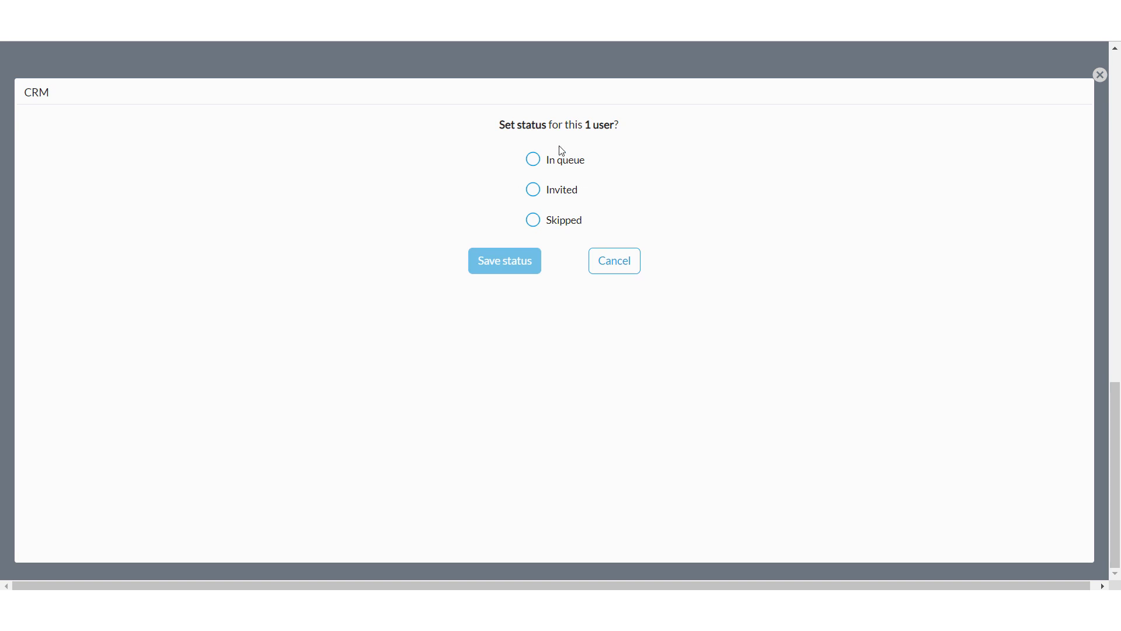
click(533, 161)
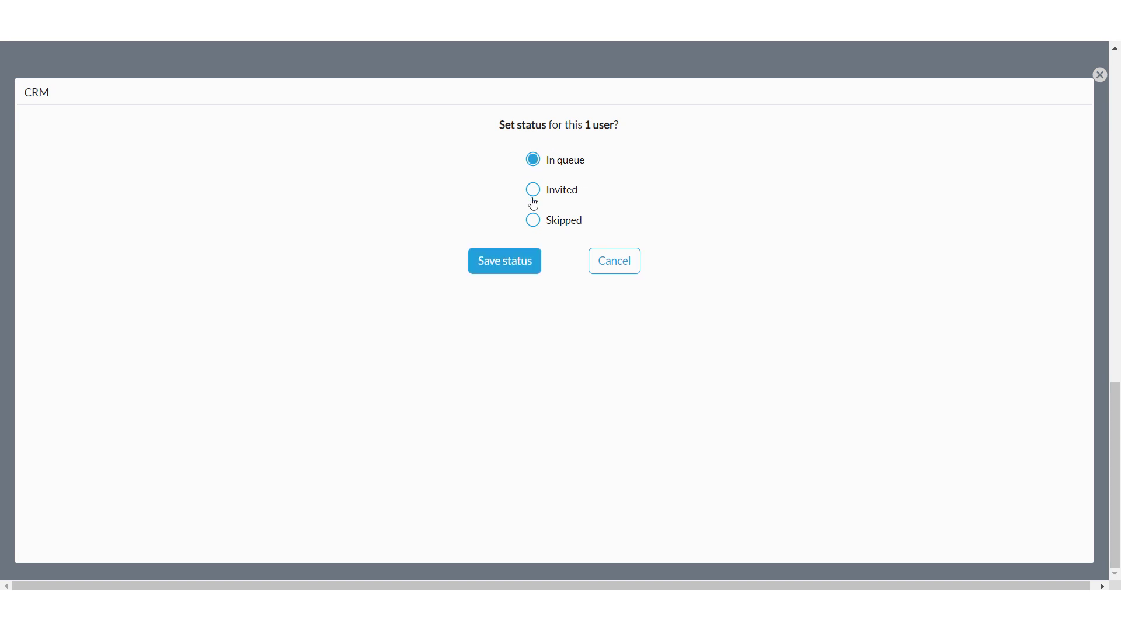
click(536, 196)
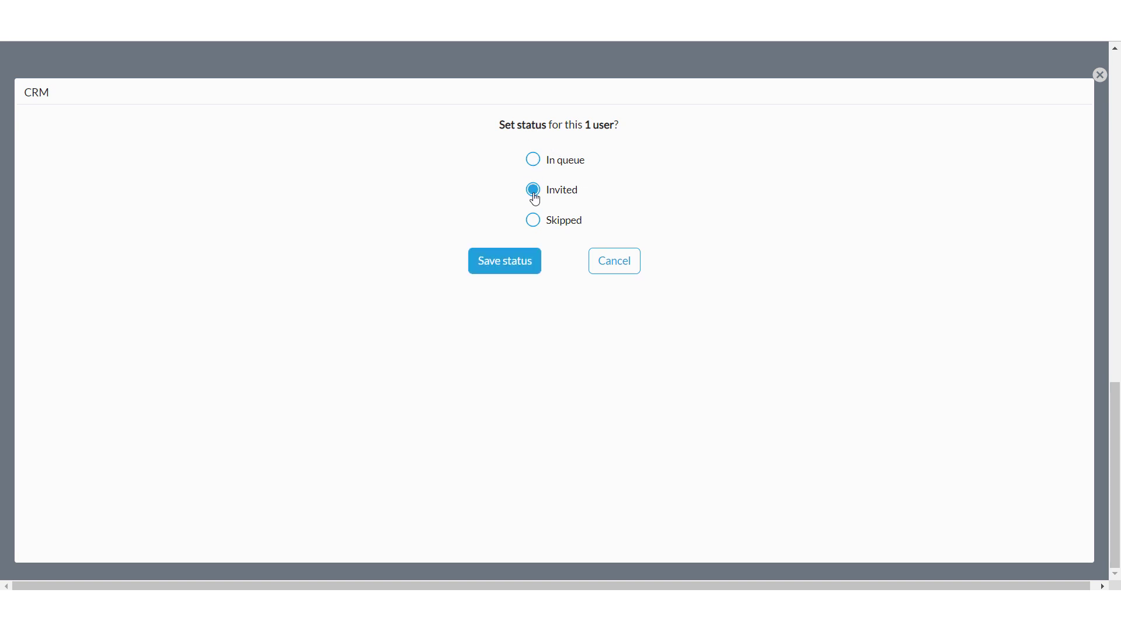
click(535, 227)
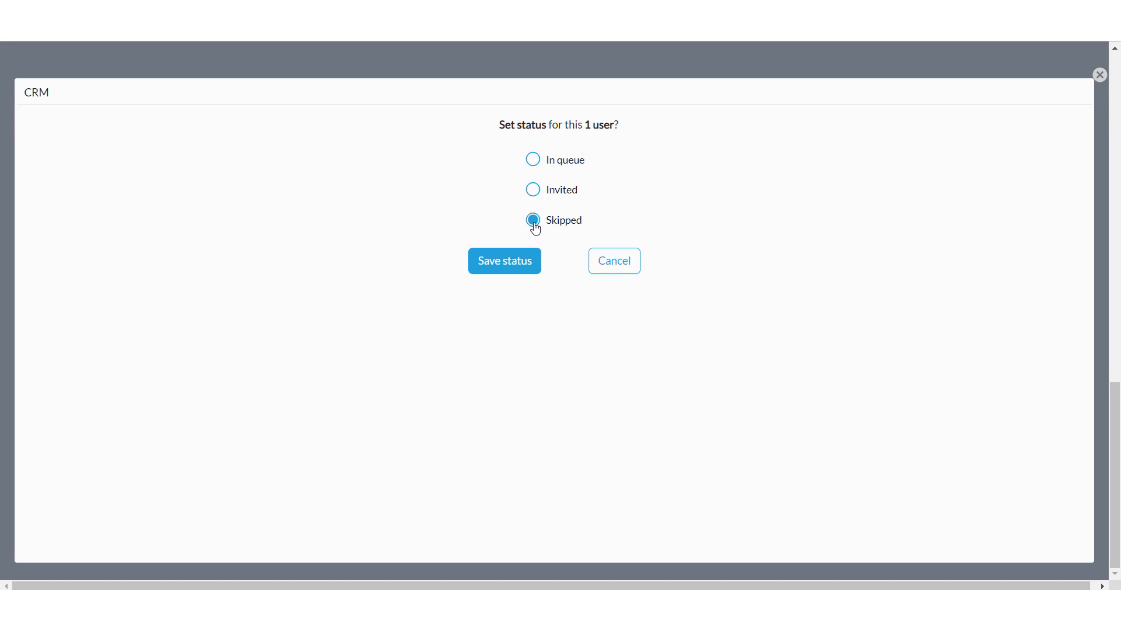
click(616, 270)
click(39, 317)
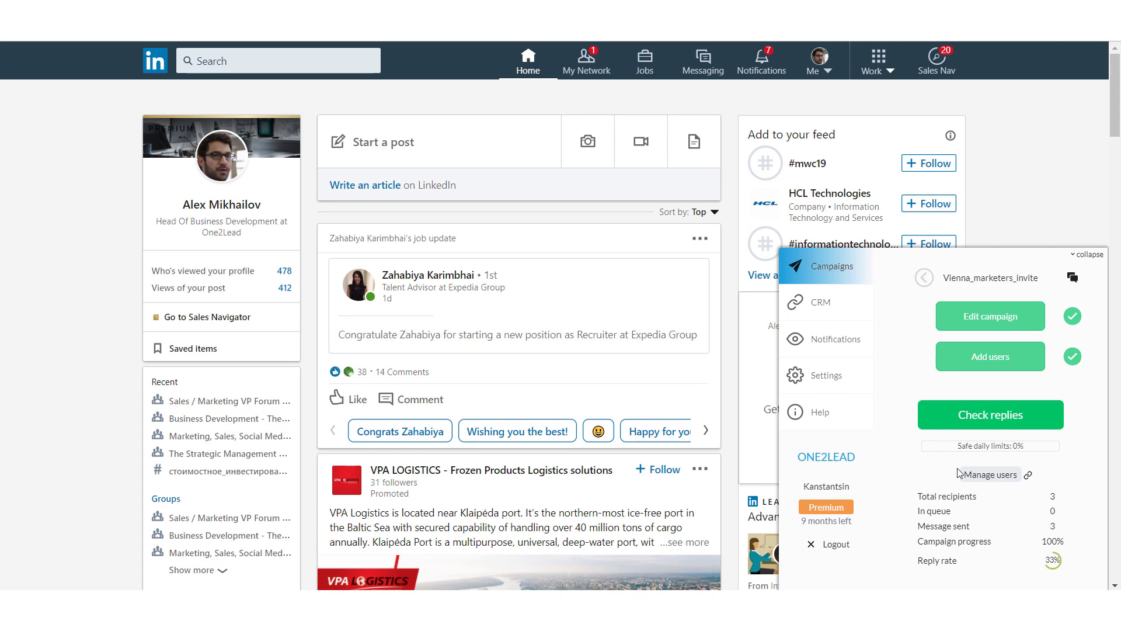
Step: Filter Vienna_marketers_invite's users to 1st-level, Message sent, No reply contacts and select both results
click(996, 476)
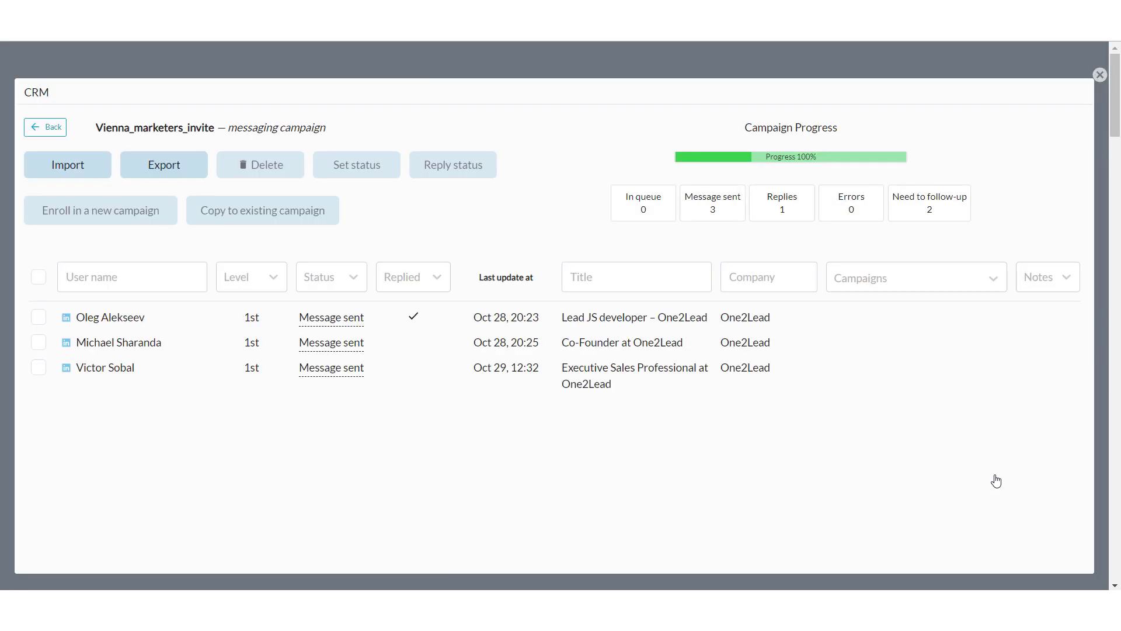
click(922, 206)
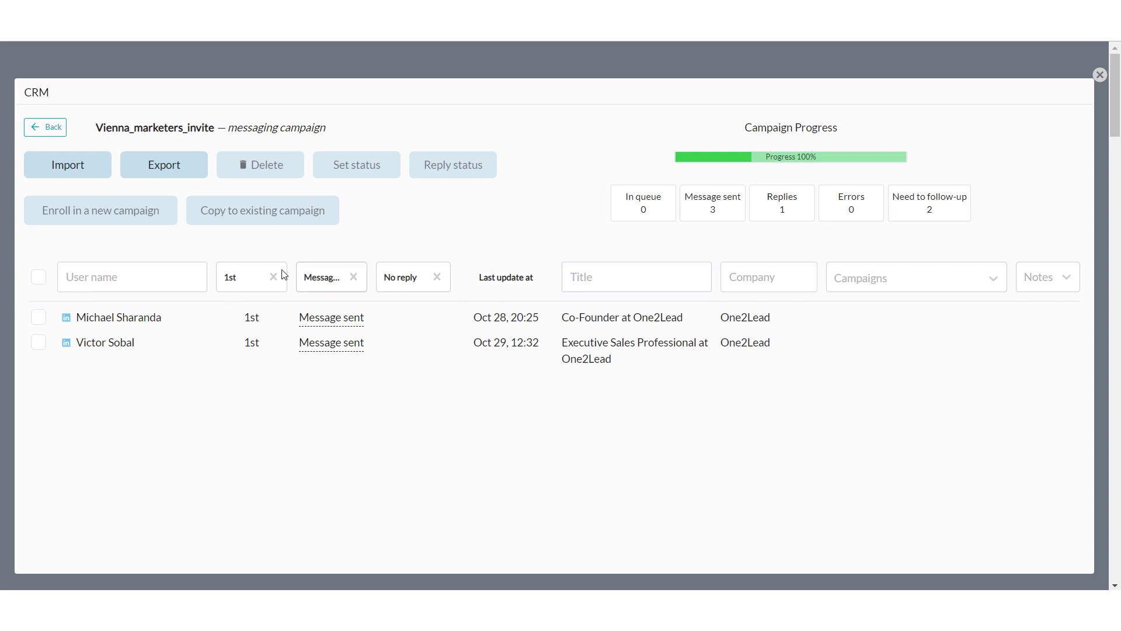
click(864, 278)
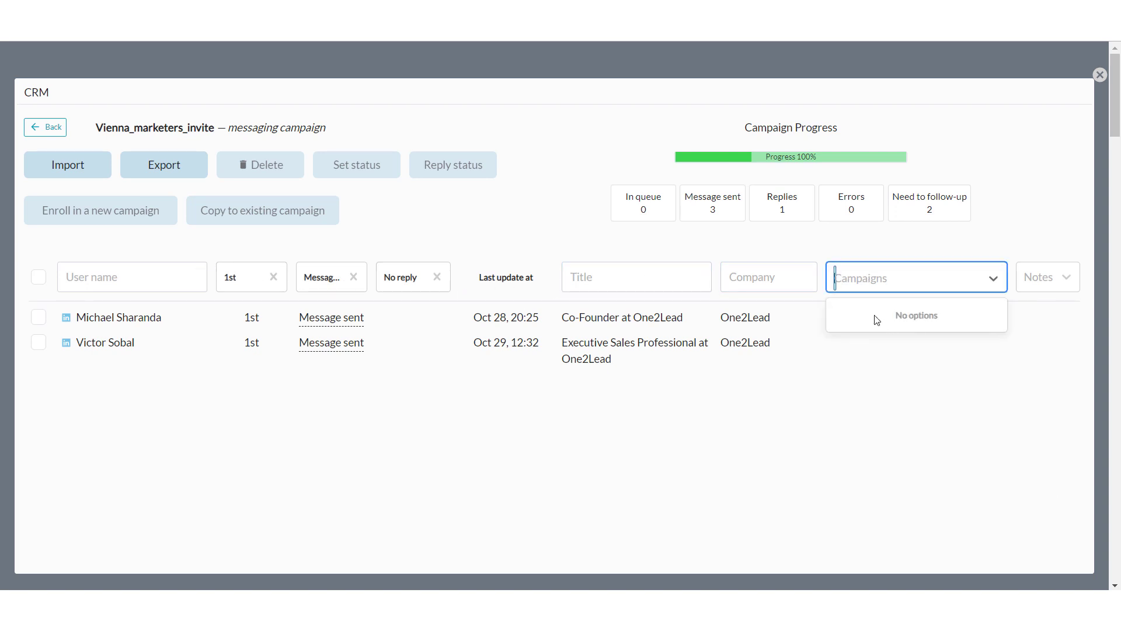
click(871, 278)
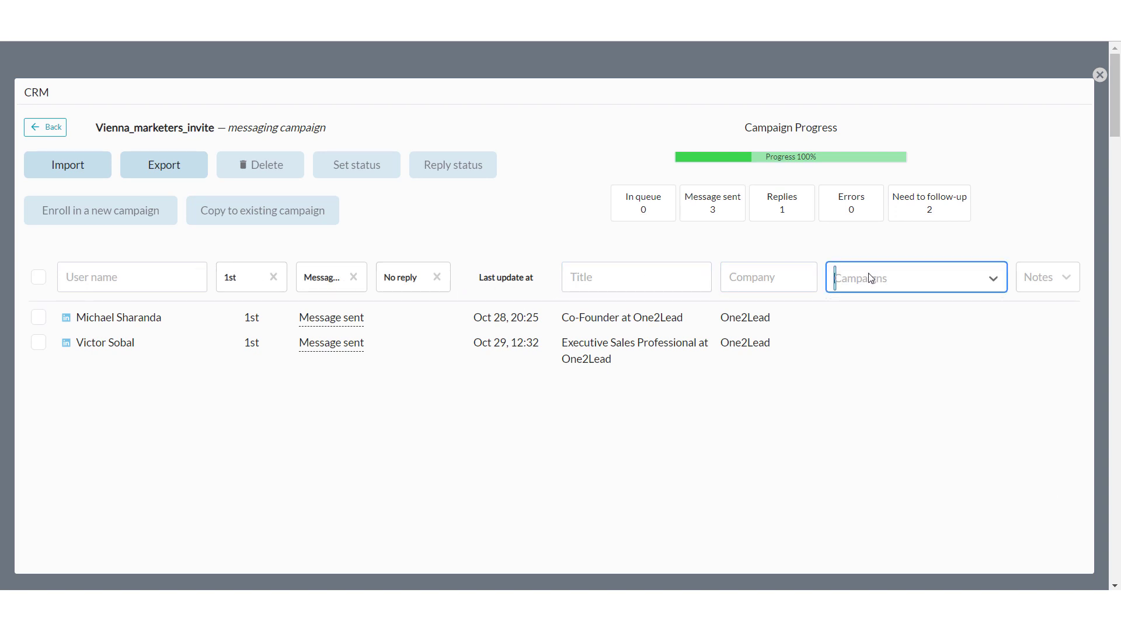
click(38, 279)
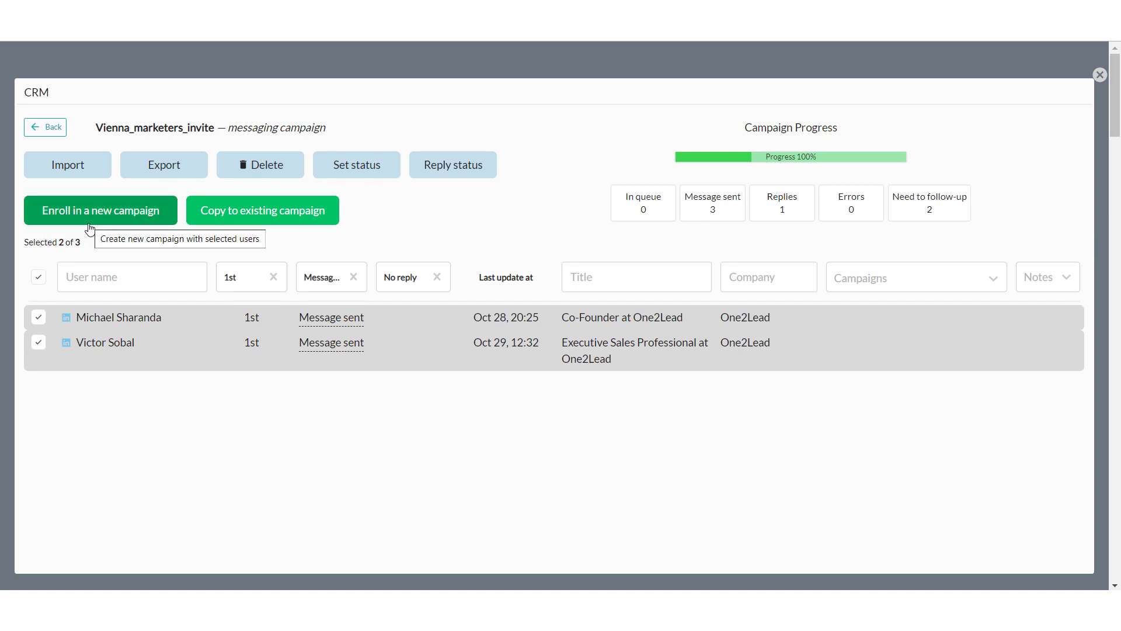
Step: Cancel copying the two contacts to an existing campaign and enroll them in a new campaign
click(267, 217)
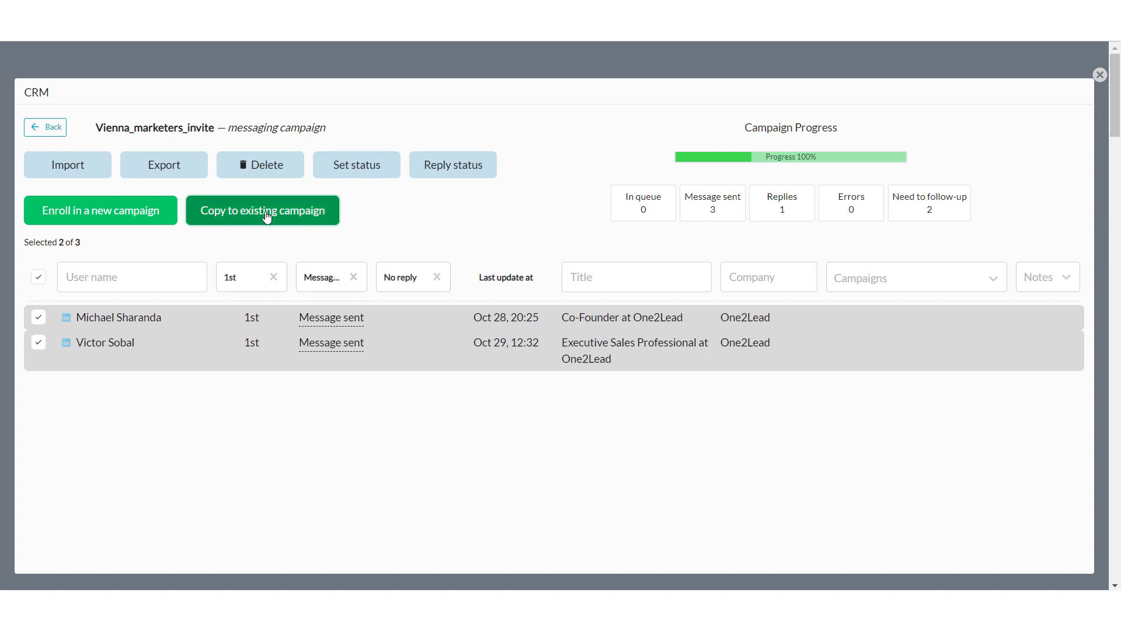
click(566, 197)
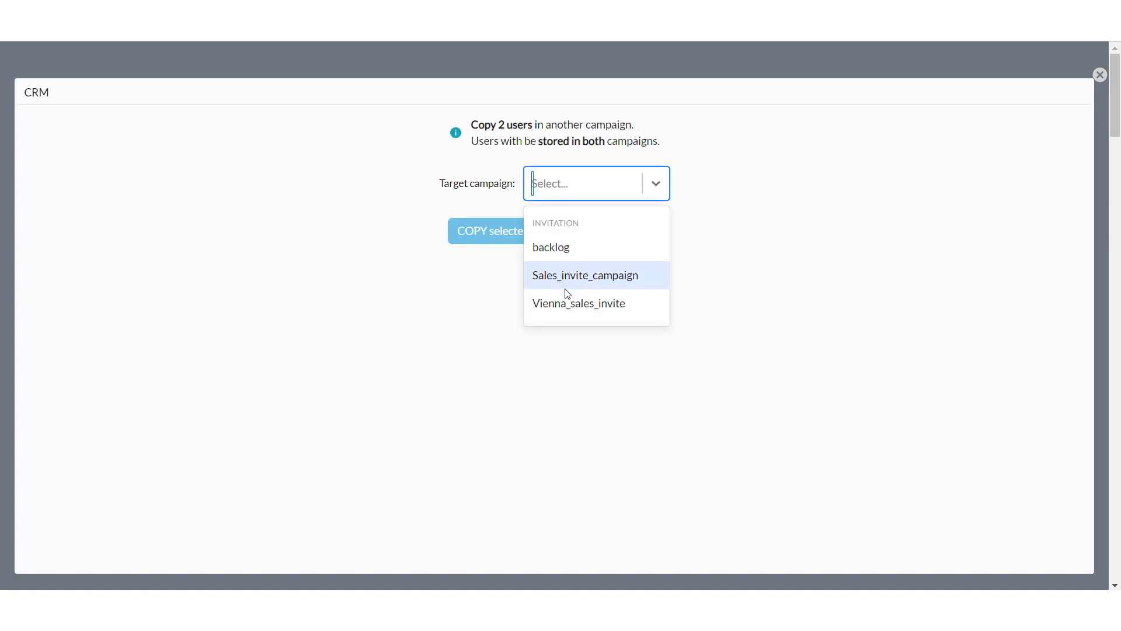
click(759, 232)
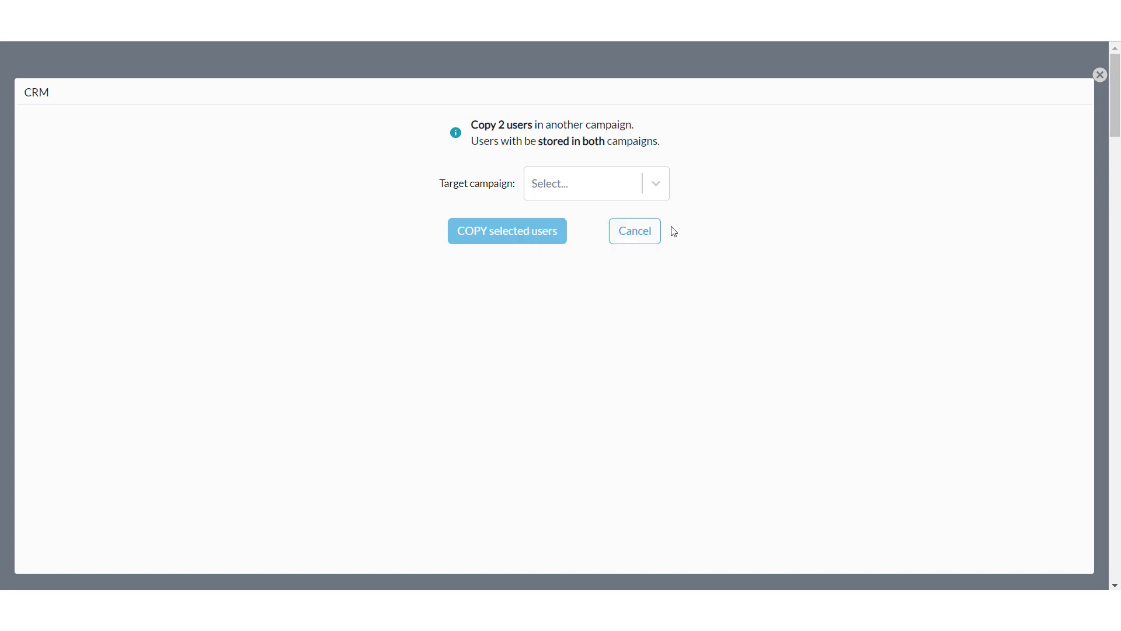
click(646, 237)
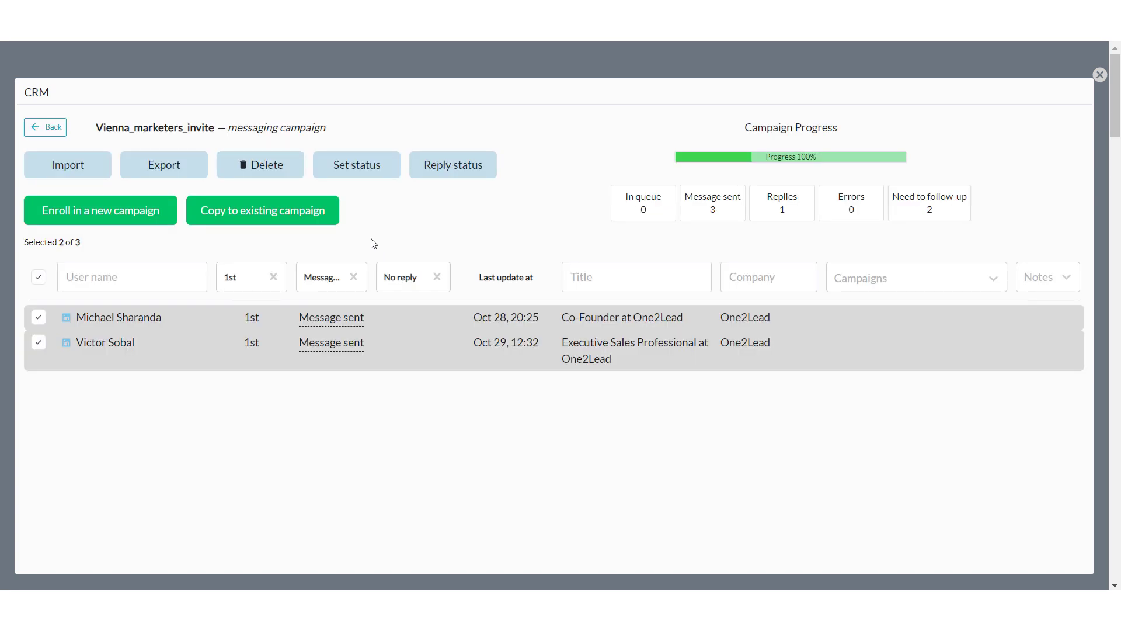
click(88, 216)
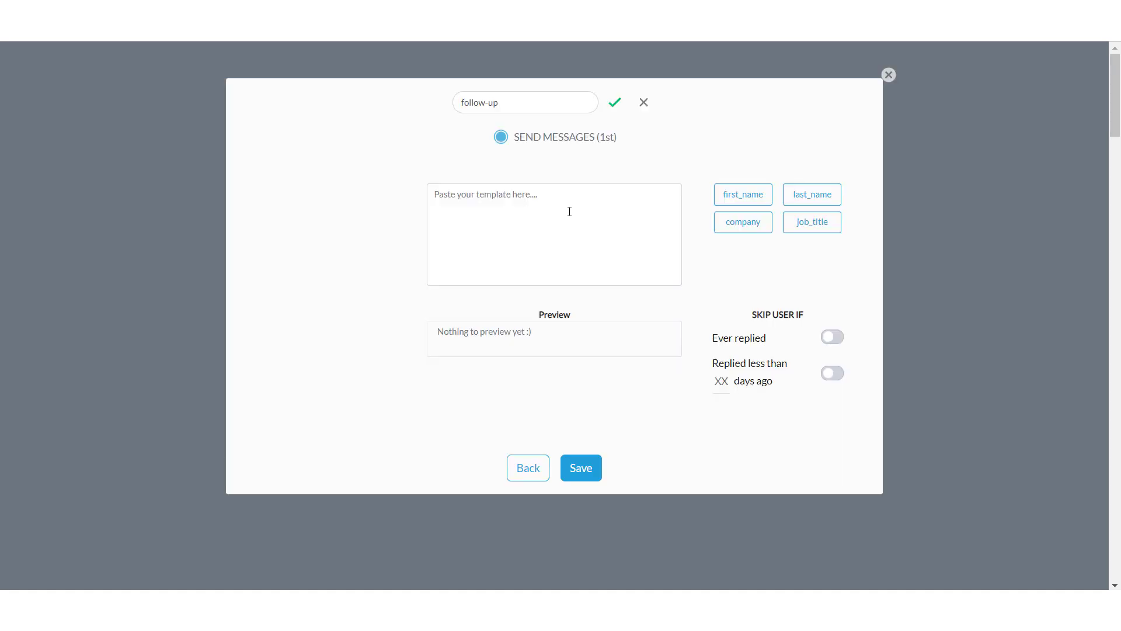
Step: Paste the follow-up greeting template with first_name and company into the message box
click(552, 206)
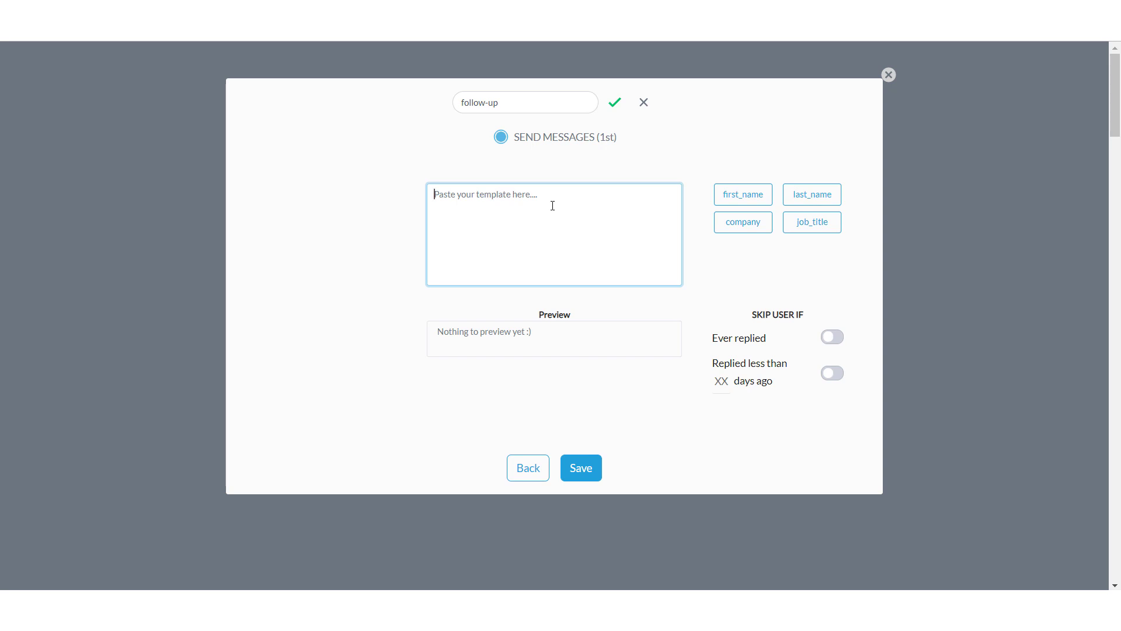
key(ctrl+v)
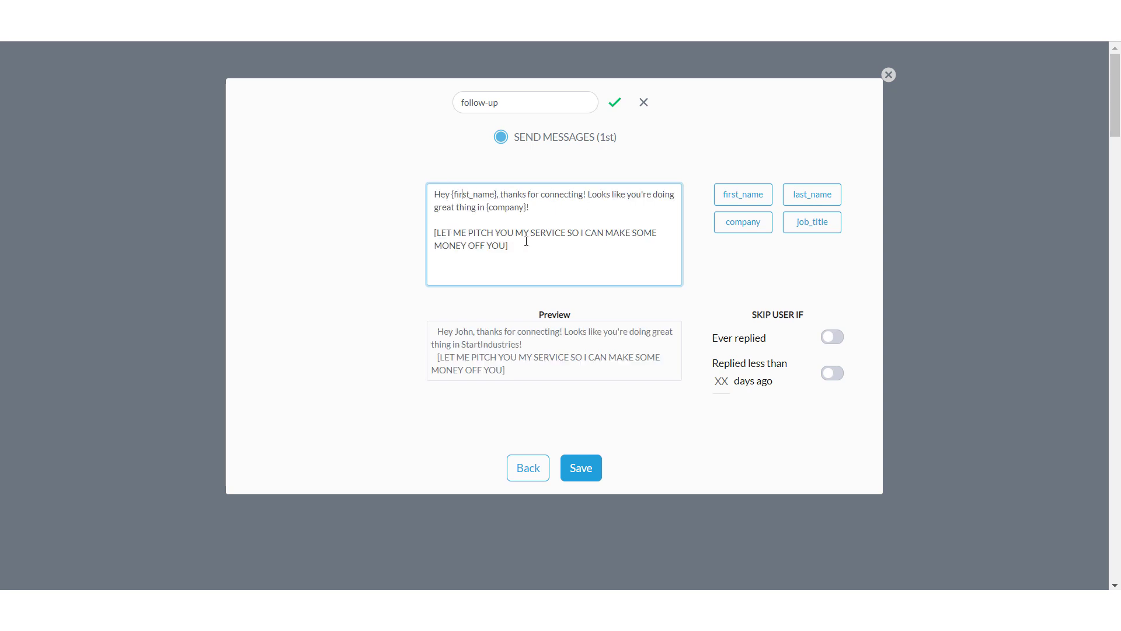
click(710, 298)
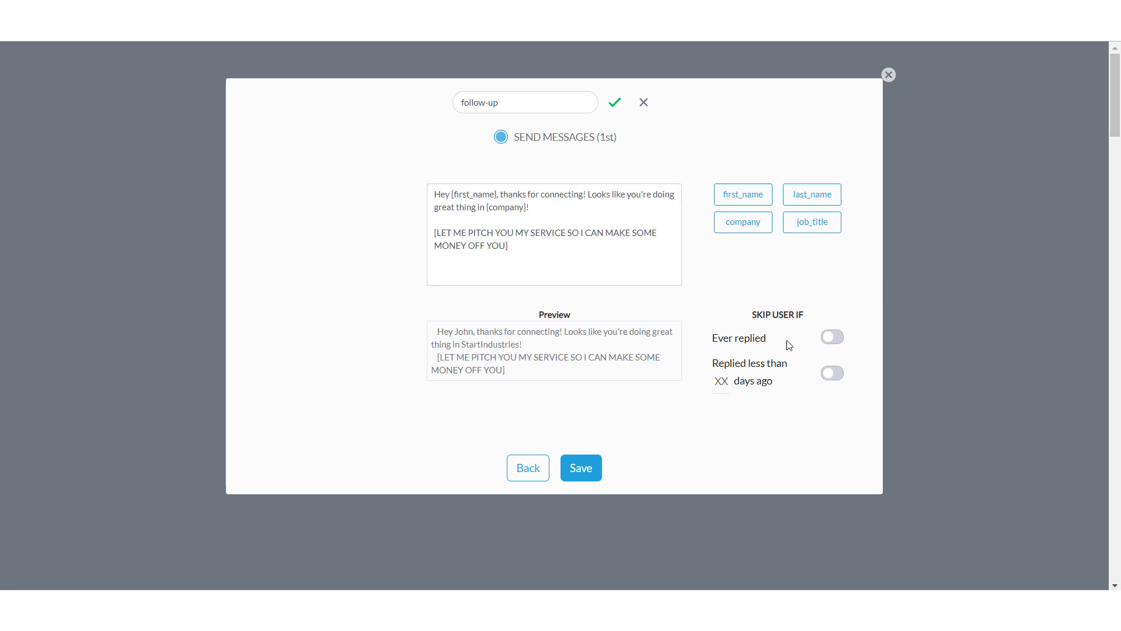
Step: Turn off Ever replied and skip users who replied less than 20 days ago
click(839, 340)
click(834, 374)
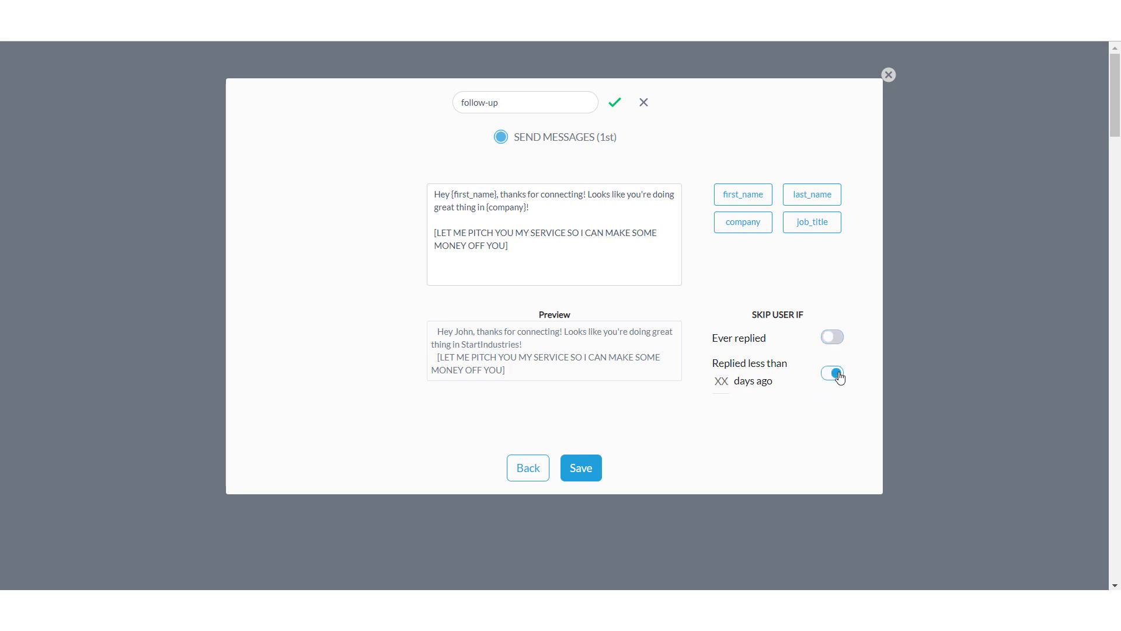
click(722, 381)
click(775, 406)
click(840, 378)
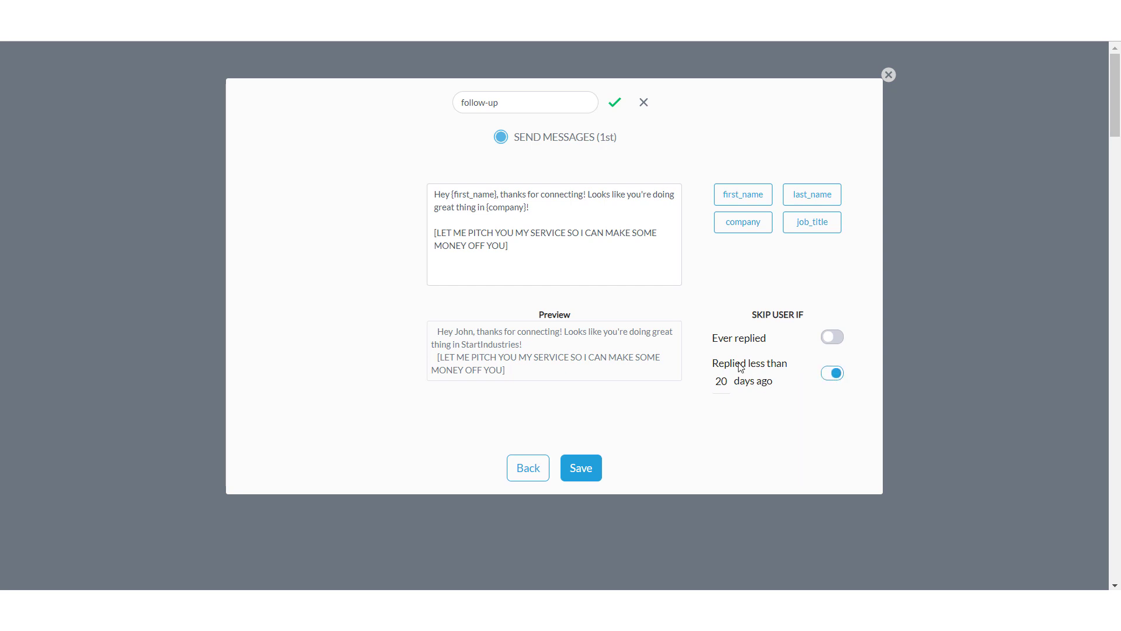